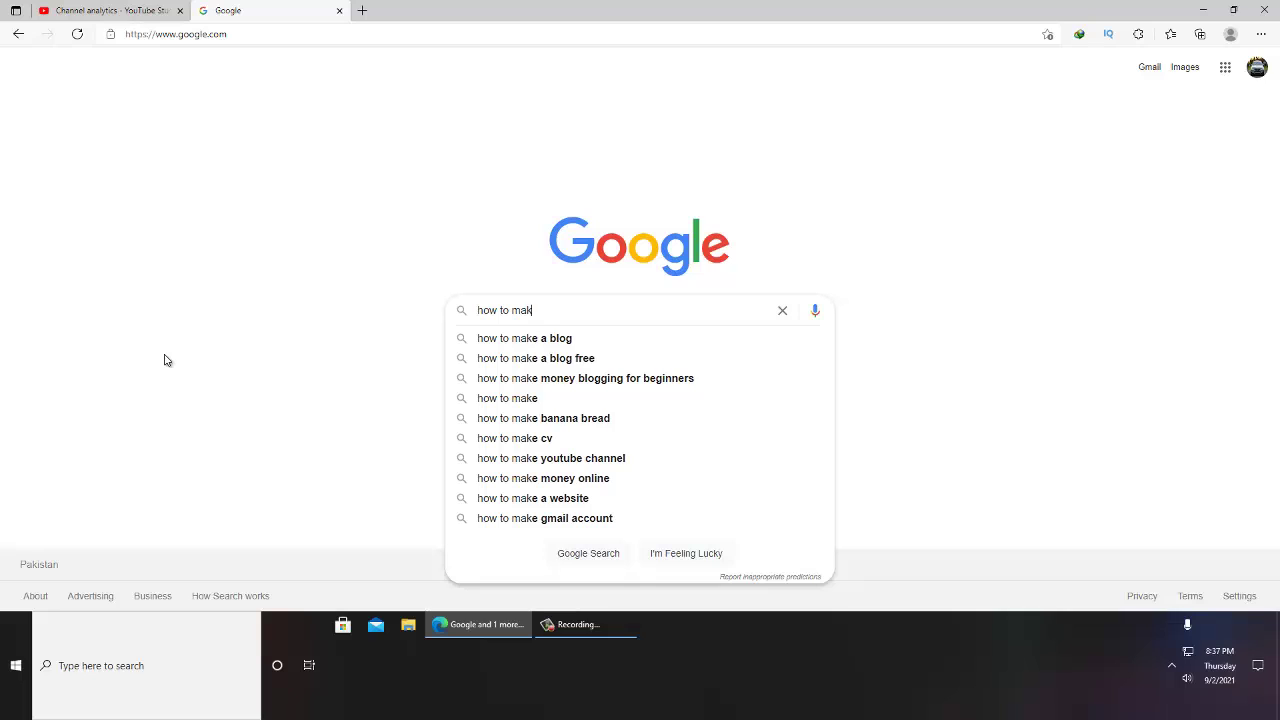
Search Google for "how to make a blog free".
{"action": "type", "text": "e a"}
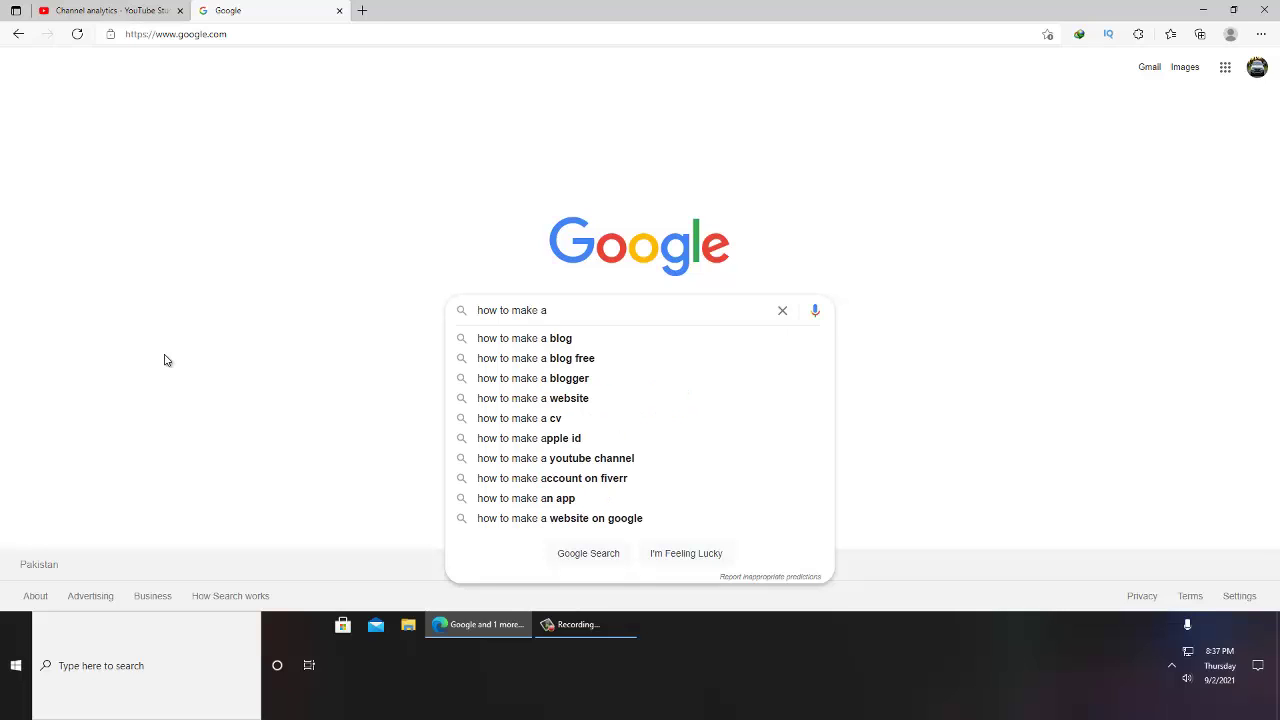
{"action": "key", "text": "Down"}
{"action": "key", "text": "Down"}
{"action": "key", "text": "Return"}
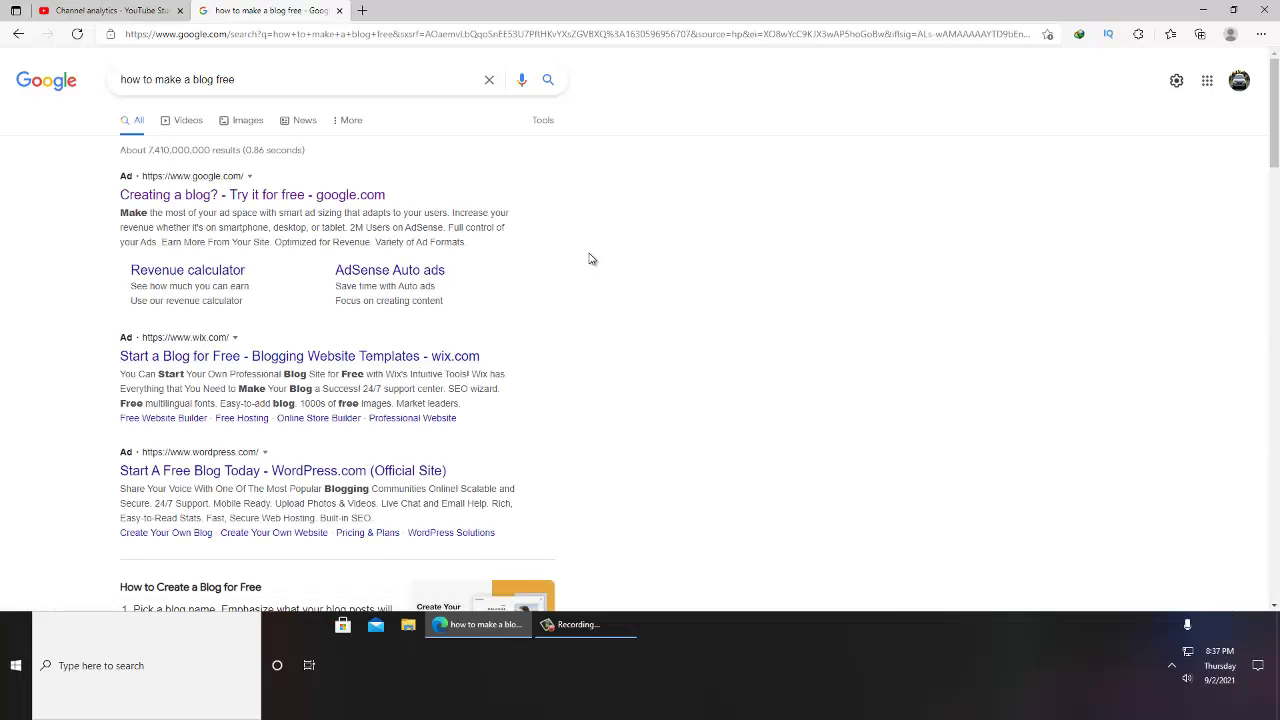
Look through the search results on making a free blog, including the ads, the featured snippet and the related questions.
{"action": "scroll", "coordinate": [590, 259], "scroll_direction": "down", "scroll_amount": 2}
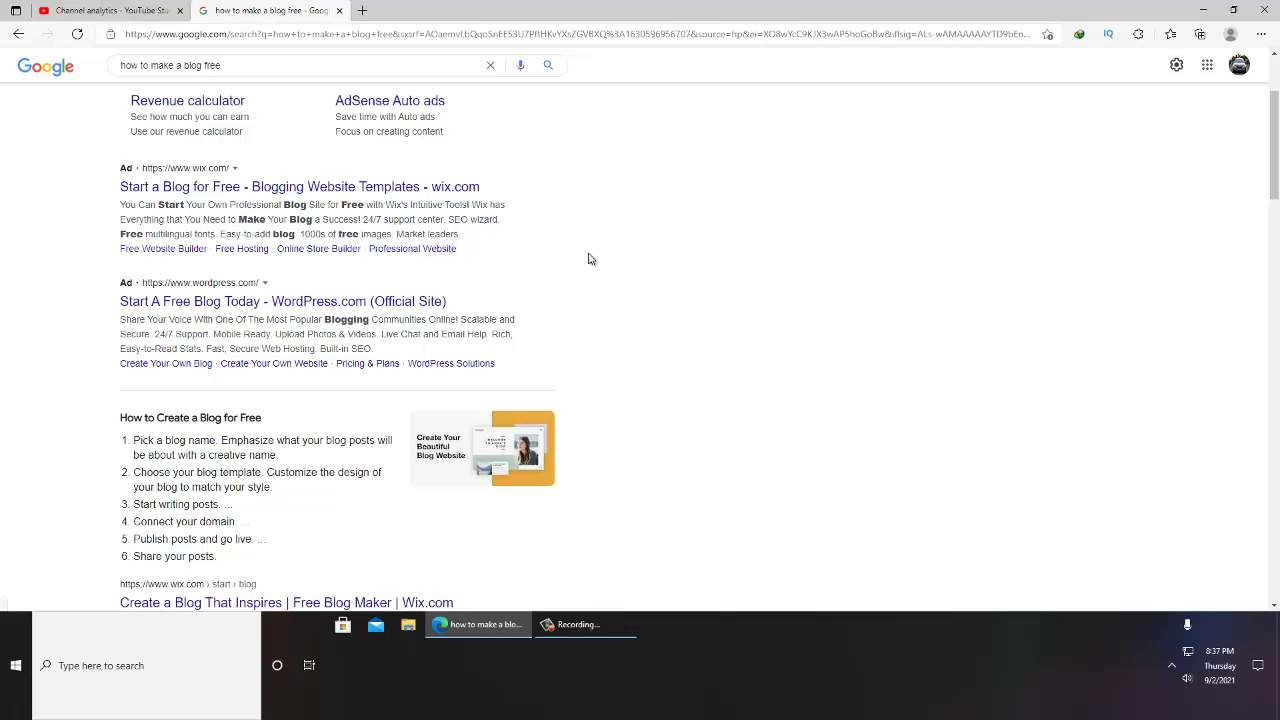
{"action": "scroll", "coordinate": [590, 259], "scroll_direction": "down", "scroll_amount": 1}
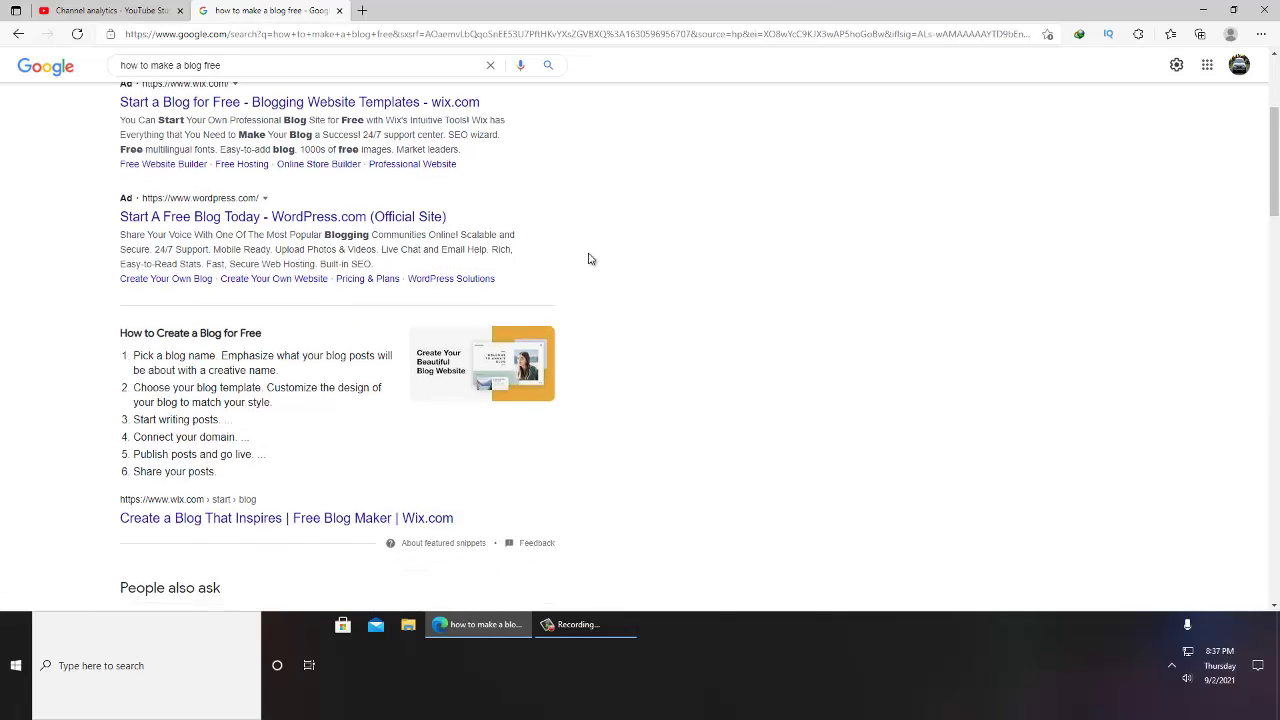
{"action": "scroll", "coordinate": [590, 259], "scroll_direction": "up", "scroll_amount": 3}
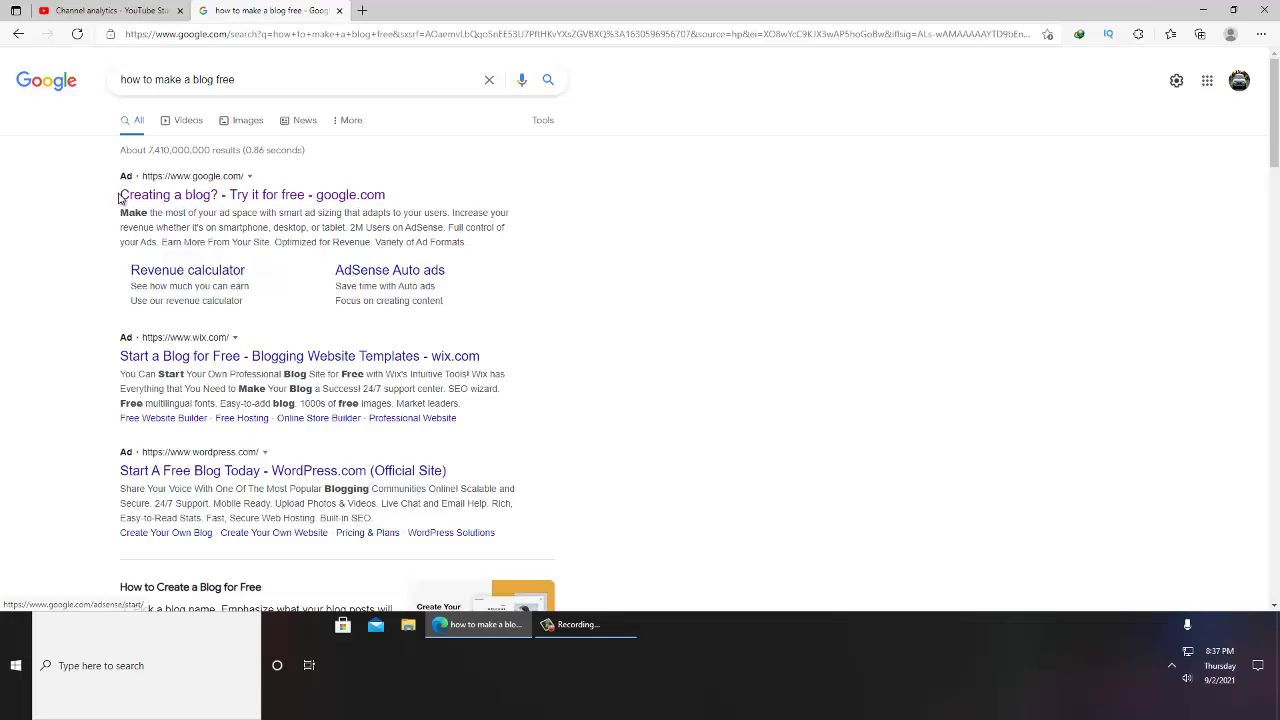
{"action": "scroll", "coordinate": [463, 322], "scroll_direction": "down", "scroll_amount": 2}
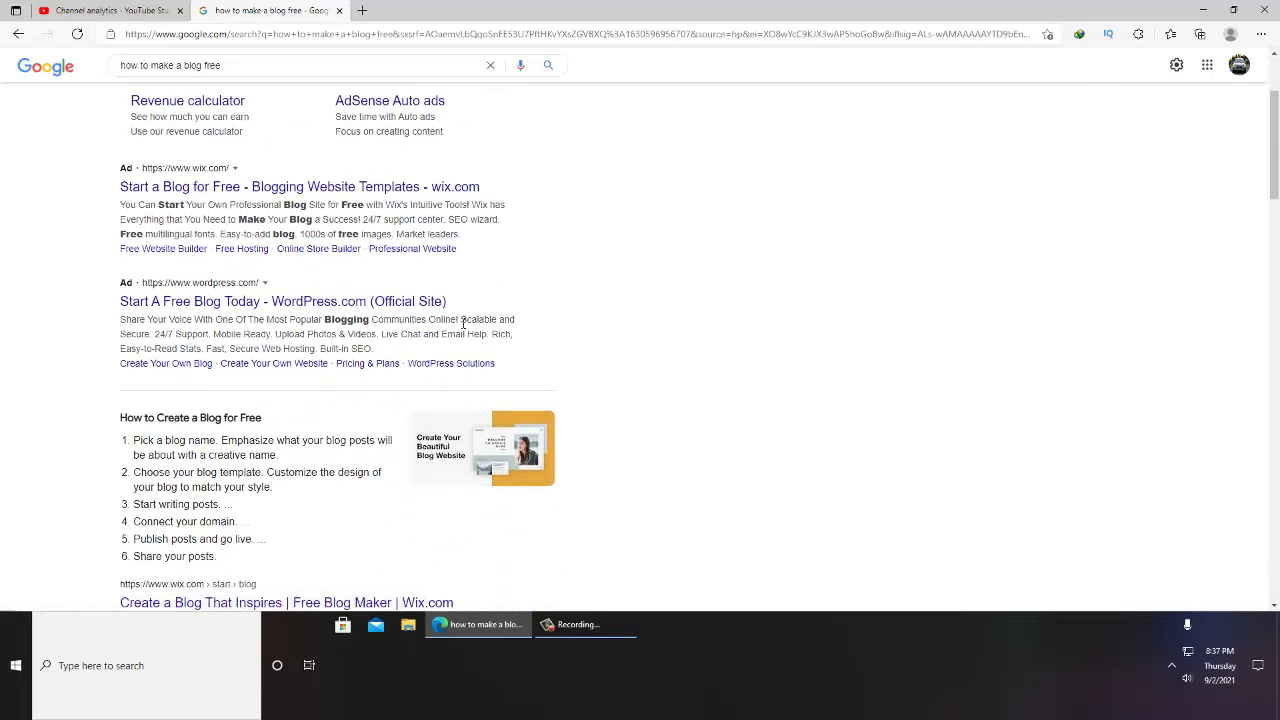
{"action": "scroll", "coordinate": [463, 322], "scroll_direction": "down", "scroll_amount": 2}
{"action": "scroll", "coordinate": [463, 329], "scroll_direction": "up", "scroll_amount": 4}
{"action": "scroll", "coordinate": [460, 325], "scroll_direction": "down", "scroll_amount": 3}
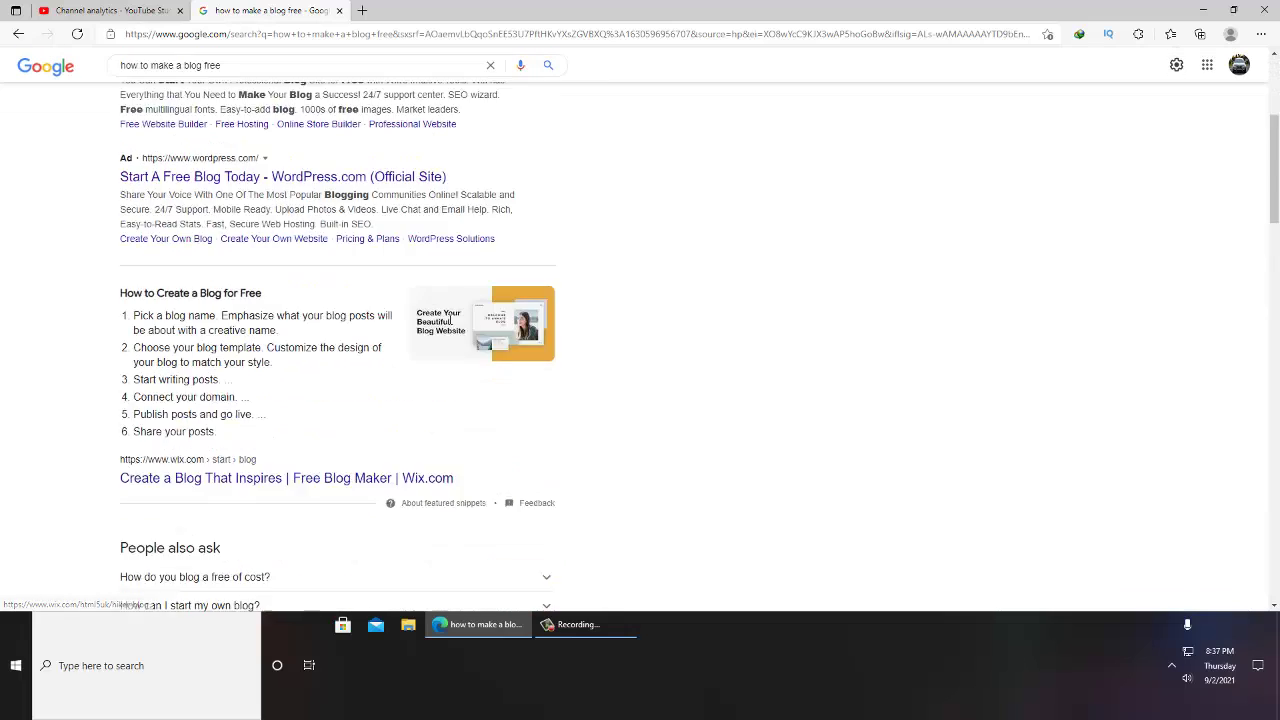
{"action": "scroll", "coordinate": [453, 318], "scroll_direction": "down", "scroll_amount": 2}
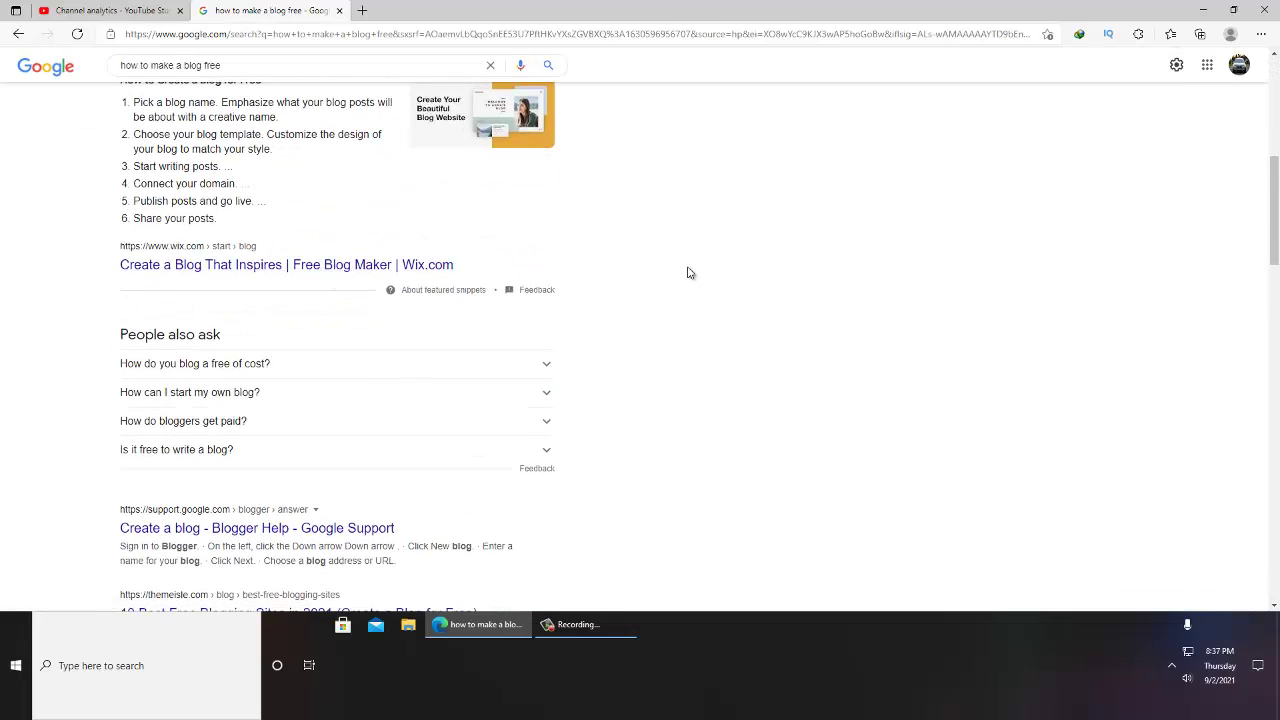
{"action": "scroll", "coordinate": [688, 272], "scroll_direction": "up", "scroll_amount": 2}
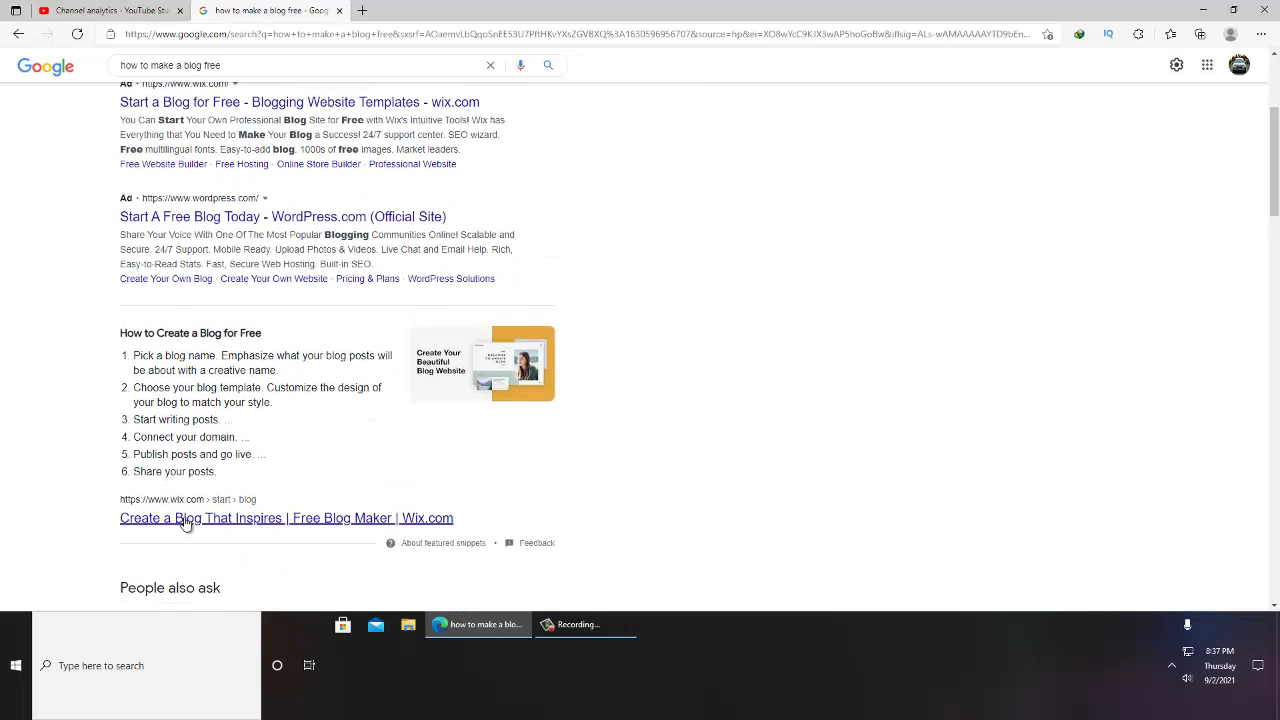
{"action": "scroll", "coordinate": [448, 291], "scroll_direction": "up", "scroll_amount": 2}
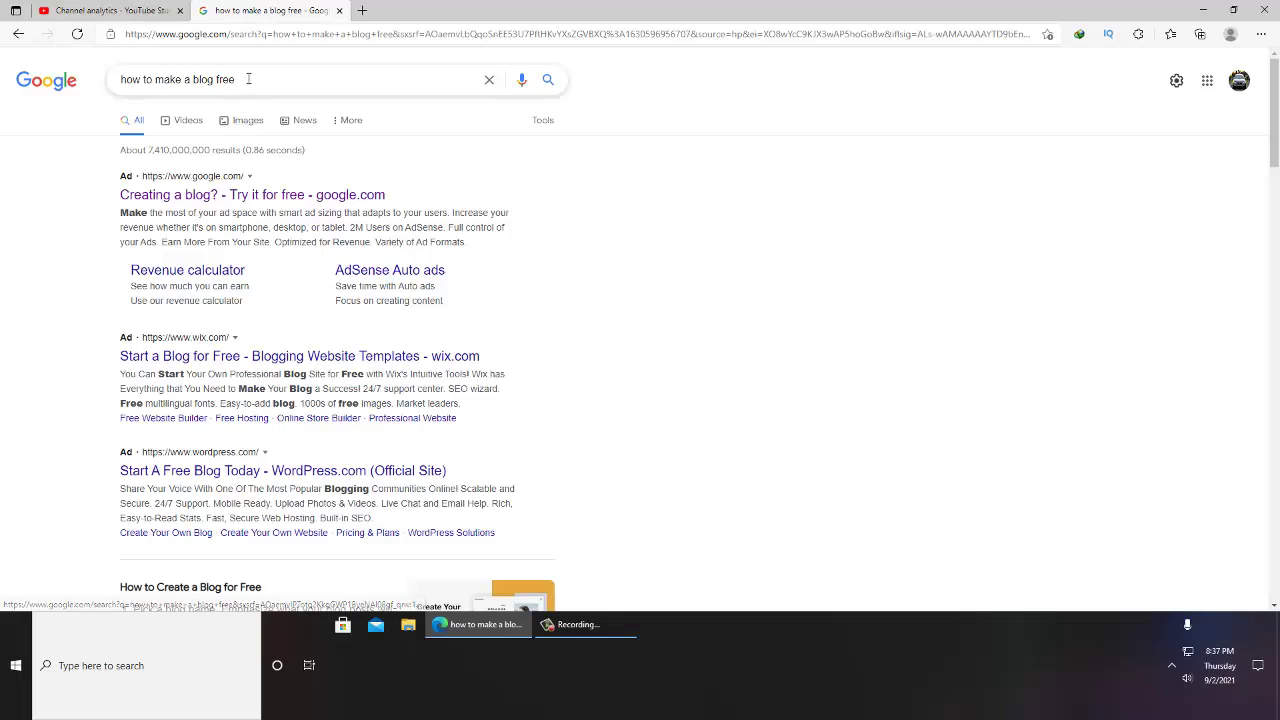
Search for blogger instead and open the Blogger.com website from the results.
{"action": "left_click_drag", "start_coordinate": [246, 79], "coordinate": [2, 94]}
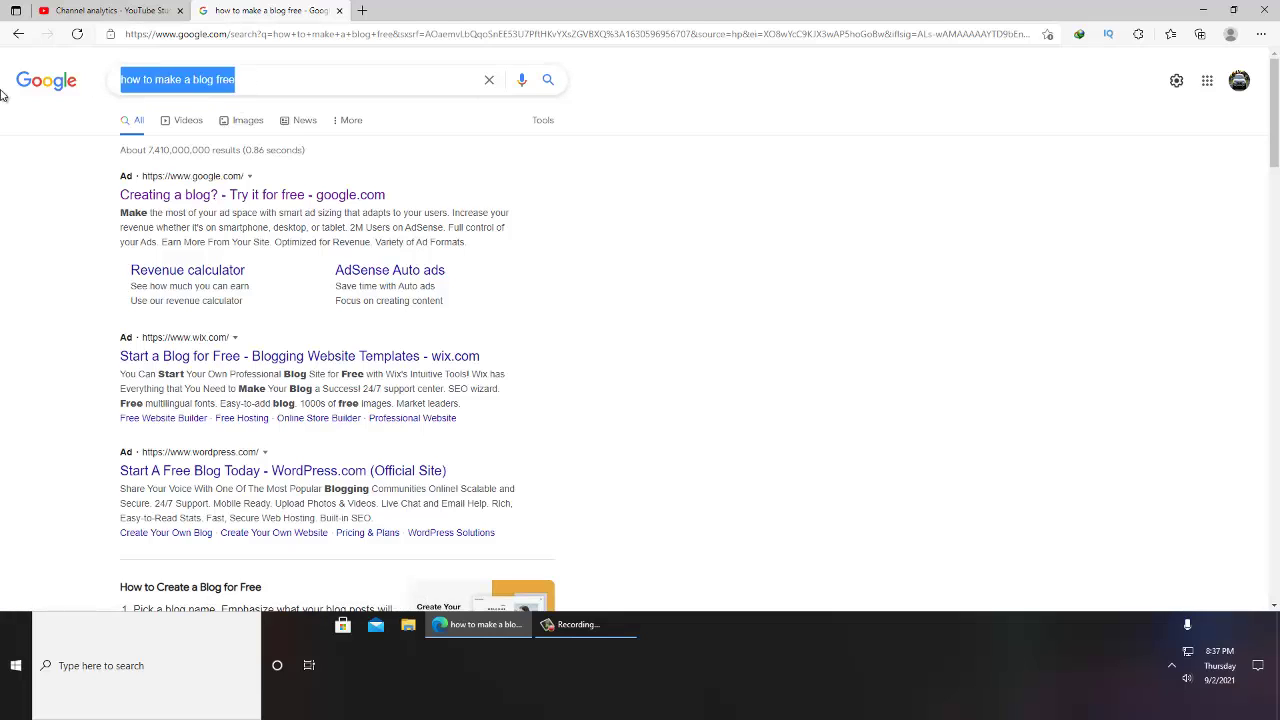
{"action": "type", "text": "blogge"}
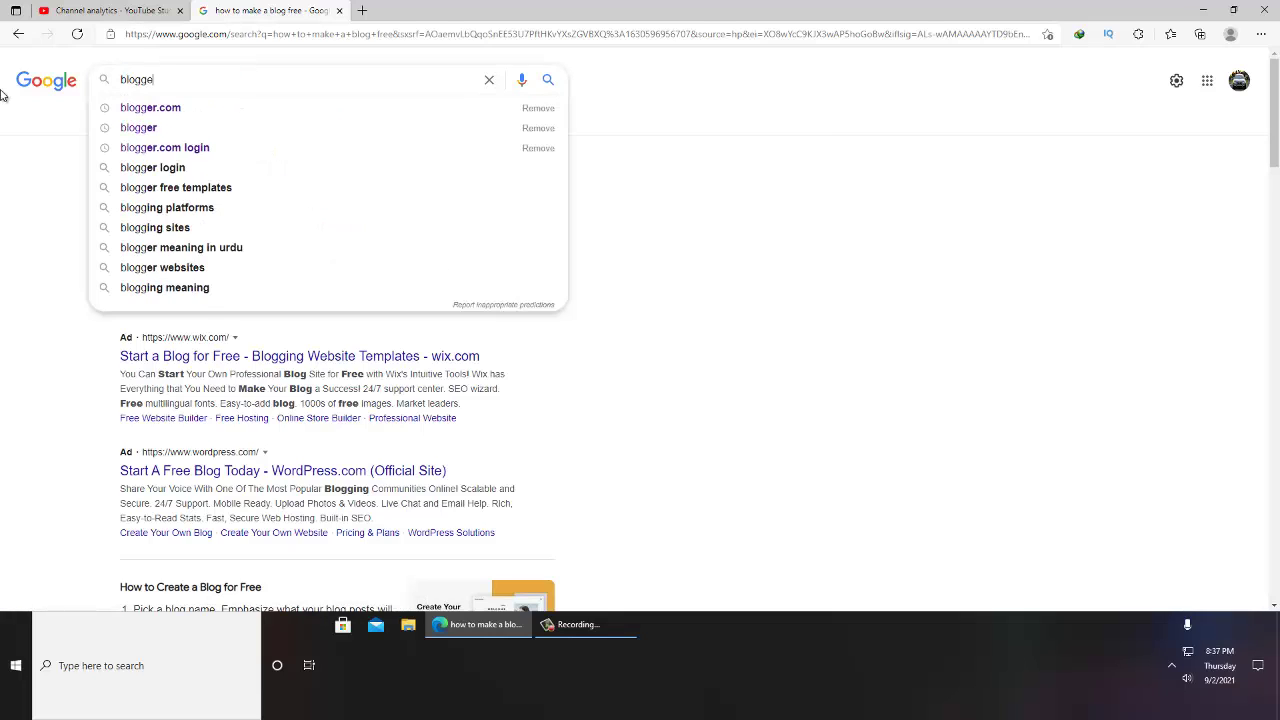
{"action": "type", "text": "er"}
{"action": "key", "text": "Return"}
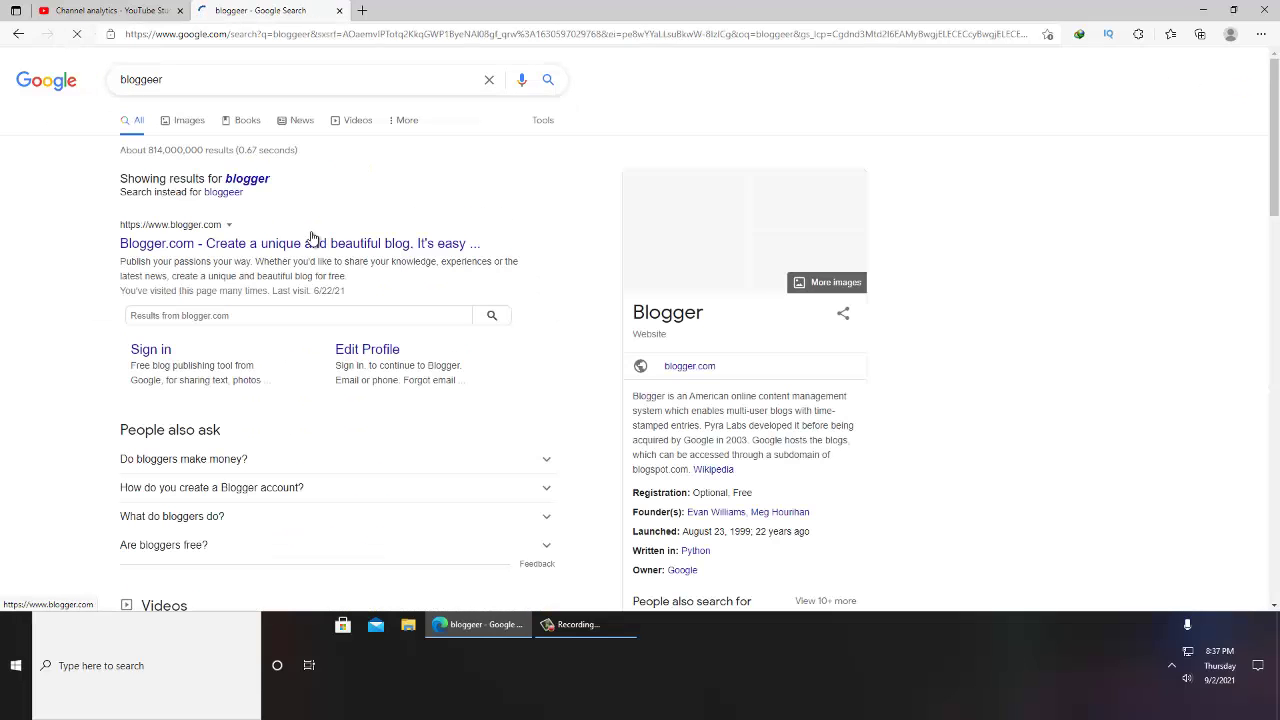
{"action": "left_click", "coordinate": [262, 180]}
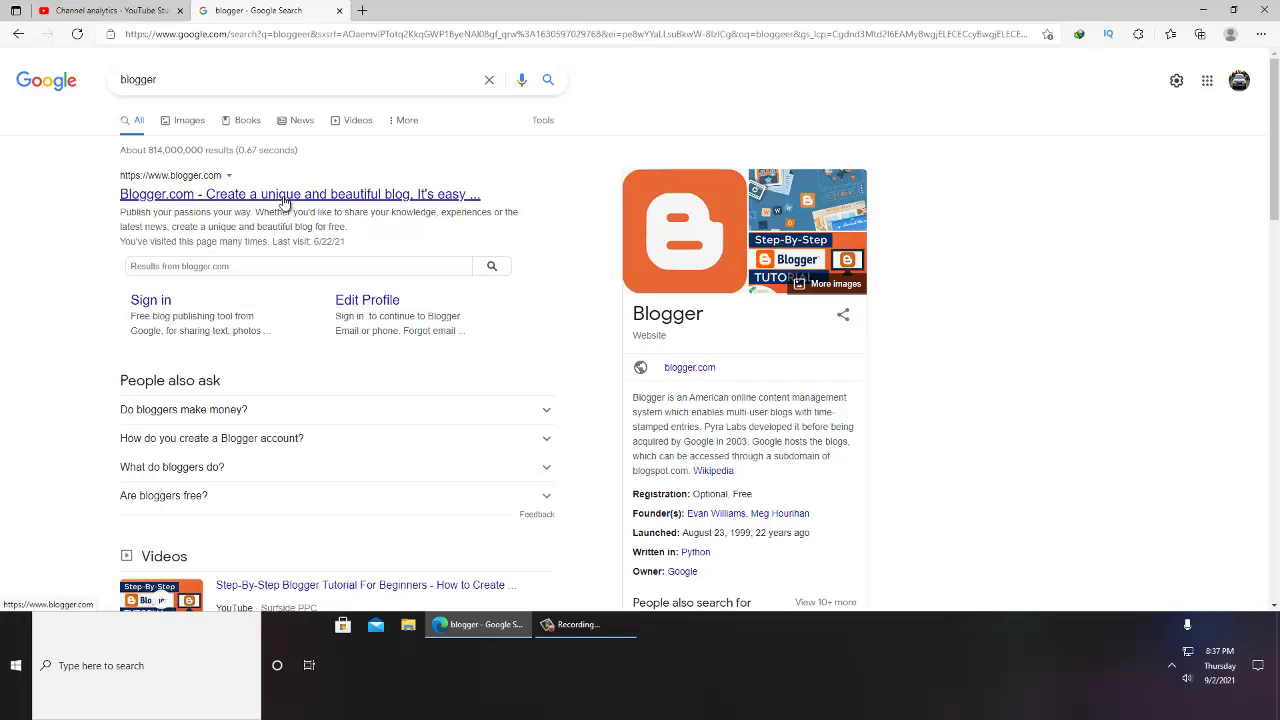
{"action": "left_click", "coordinate": [260, 193]}
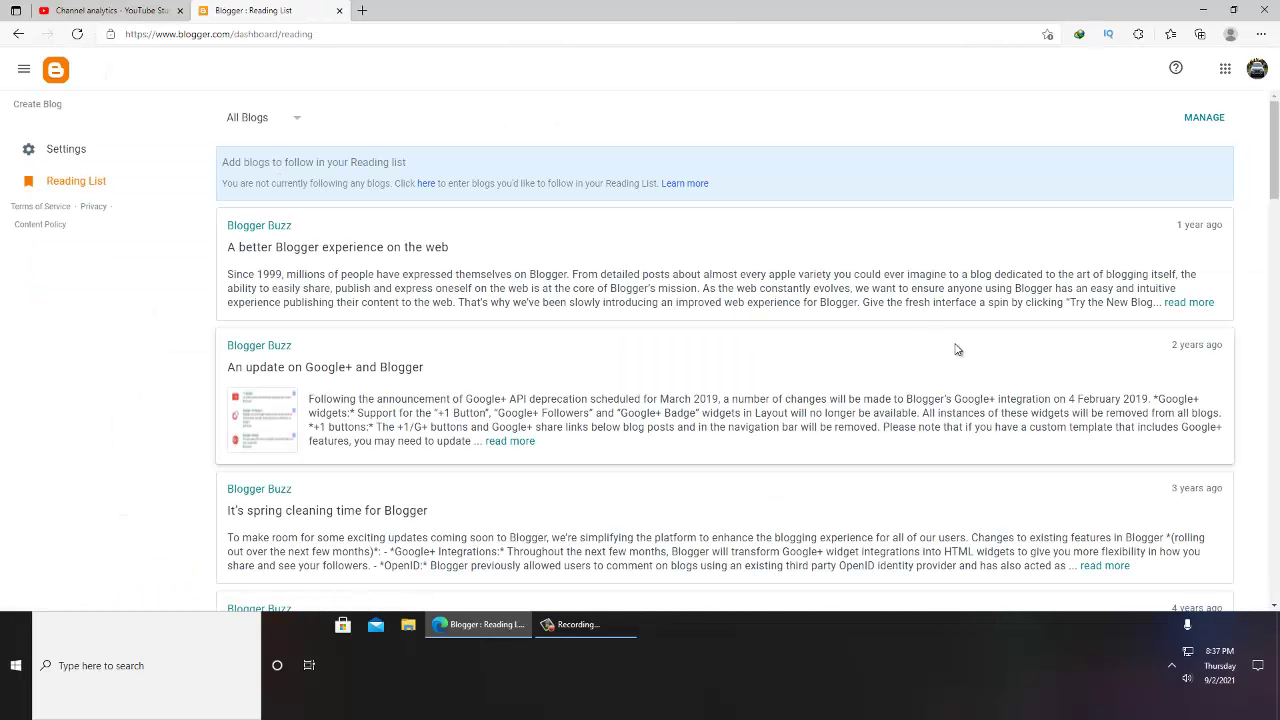
Start creating a new blog titled Beautifullwallpapers2022, copy that title, and continue to the blog's URL.
{"action": "scroll", "coordinate": [957, 349], "scroll_direction": "down", "scroll_amount": 3}
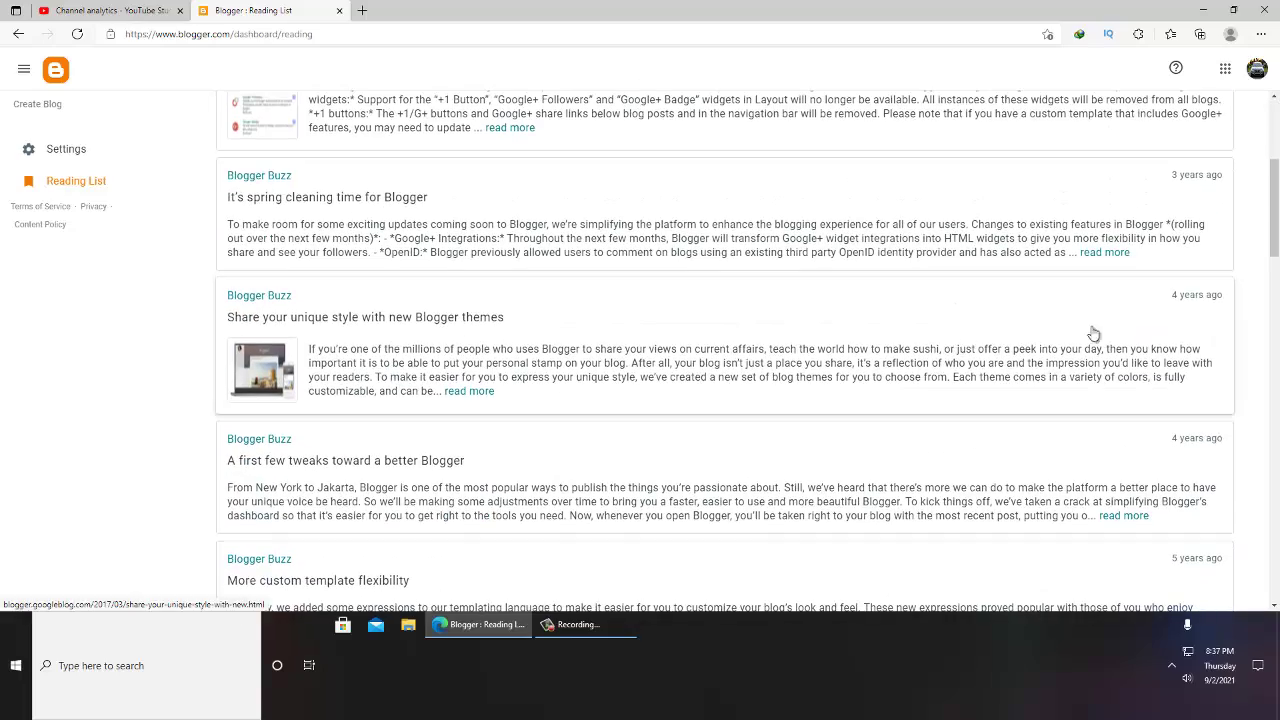
{"action": "left_click_drag", "start_coordinate": [1276, 217], "coordinate": [1276, 190]}
{"action": "left_click", "coordinate": [50, 108]}
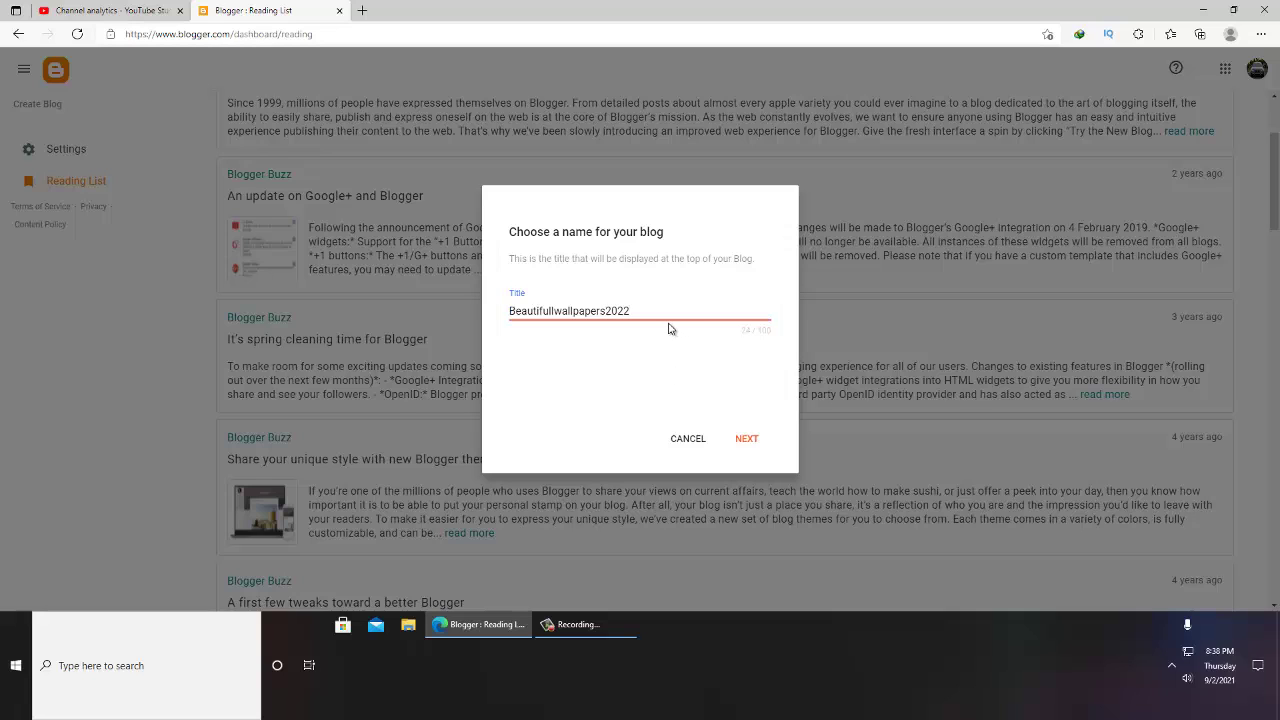
{"action": "left_click_drag", "start_coordinate": [640, 309], "coordinate": [473, 309]}
{"action": "right_click", "coordinate": [556, 311]}
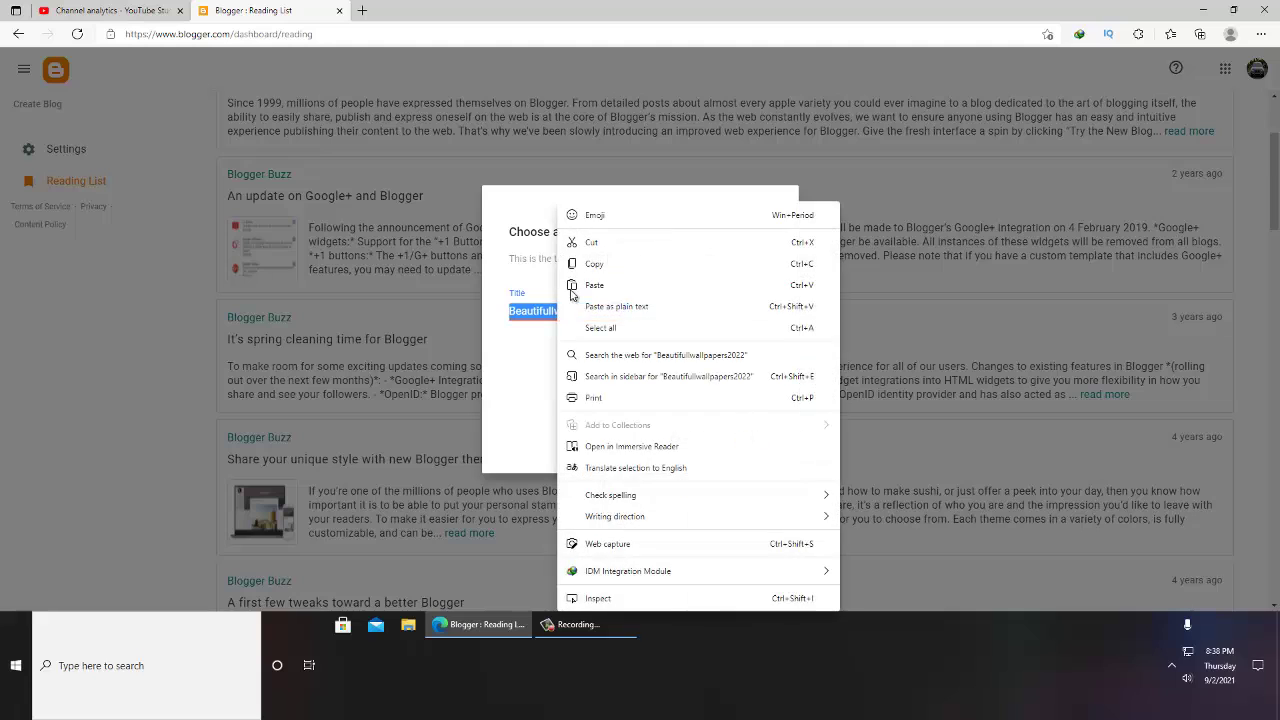
{"action": "left_click", "coordinate": [593, 260]}
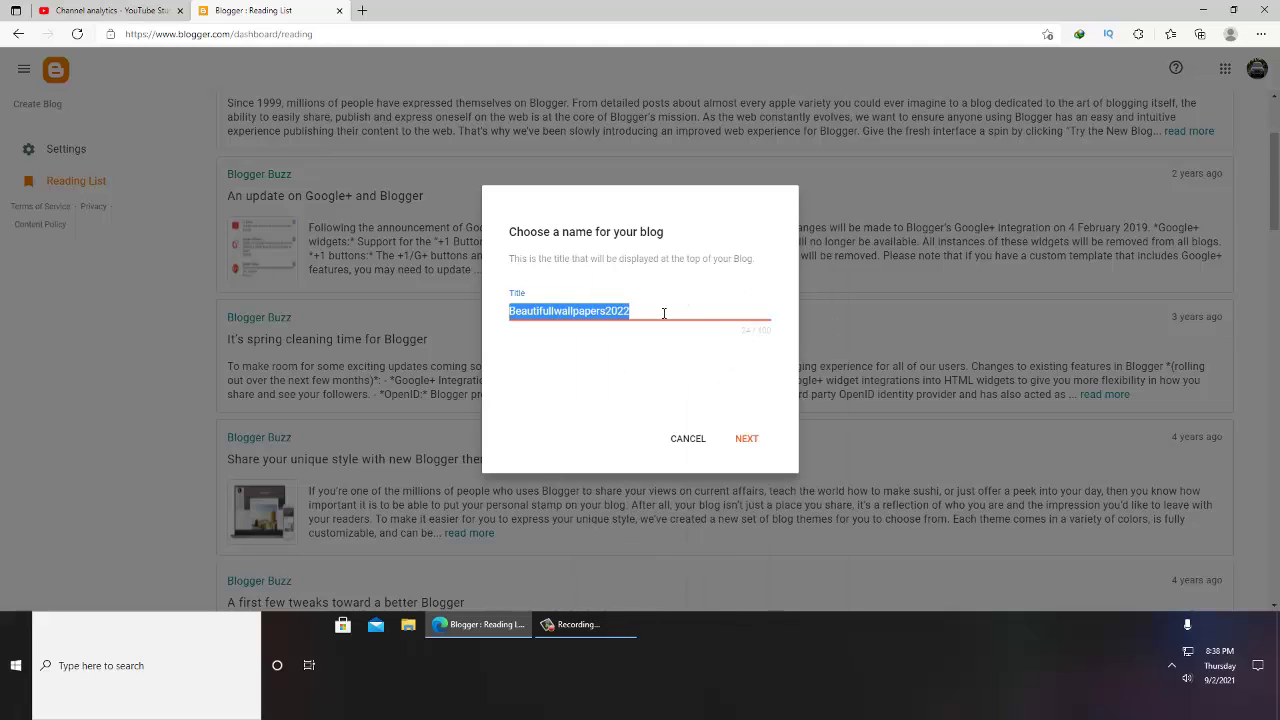
{"action": "left_click", "coordinate": [748, 438]}
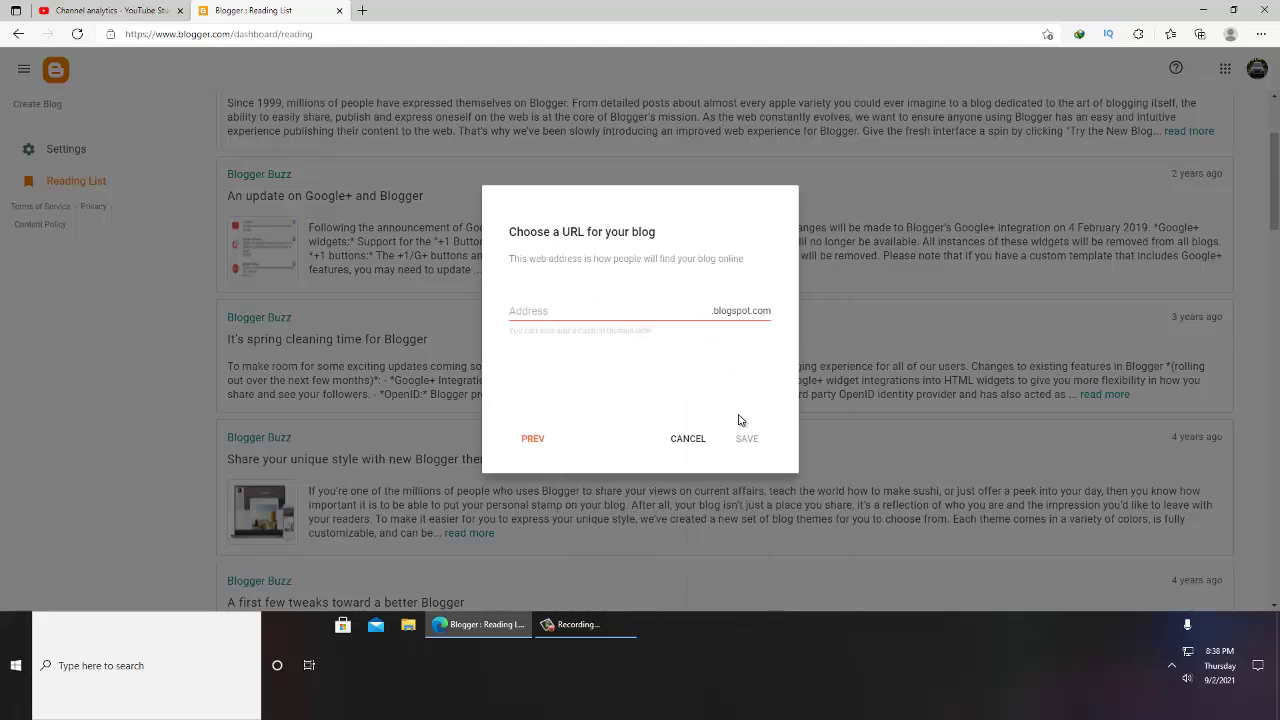
Use the copied title Beautifullwallpapers2022 as the blog's blogspot.com address and save the new blog.
{"action": "right_click", "coordinate": [593, 319]}
{"action": "left_click", "coordinate": [627, 398]}
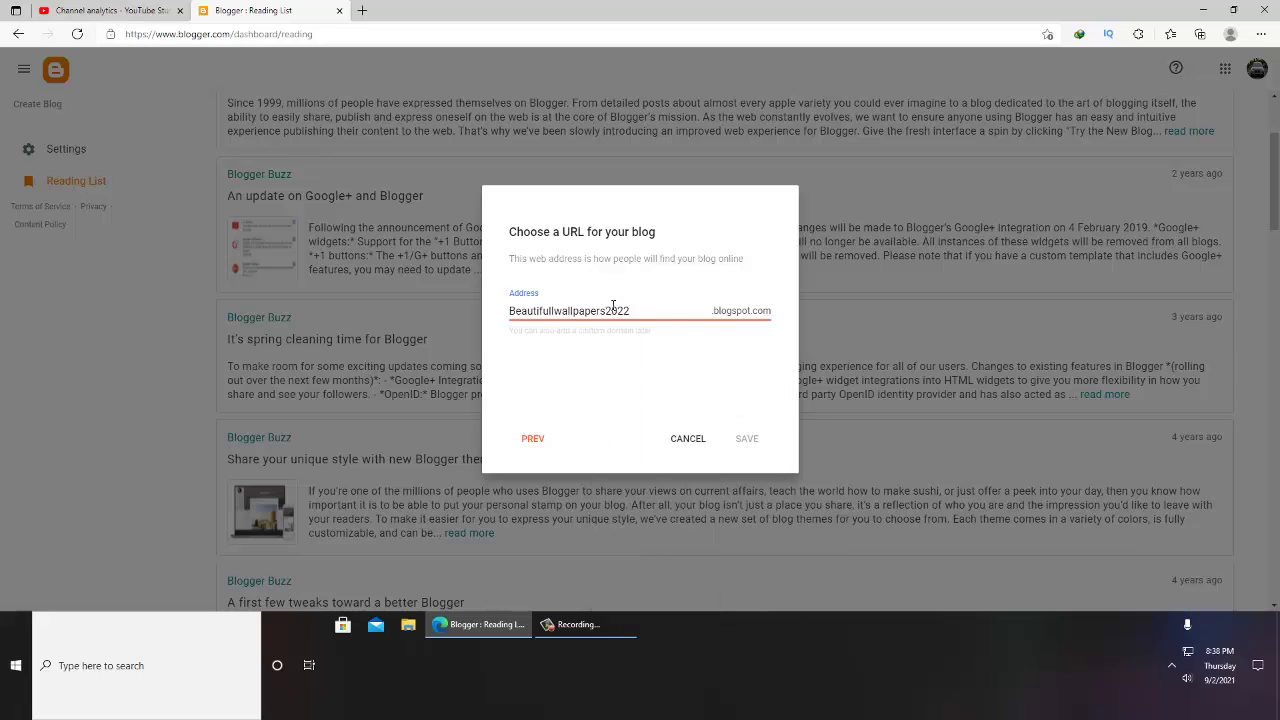
{"action": "left_click", "coordinate": [746, 440]}
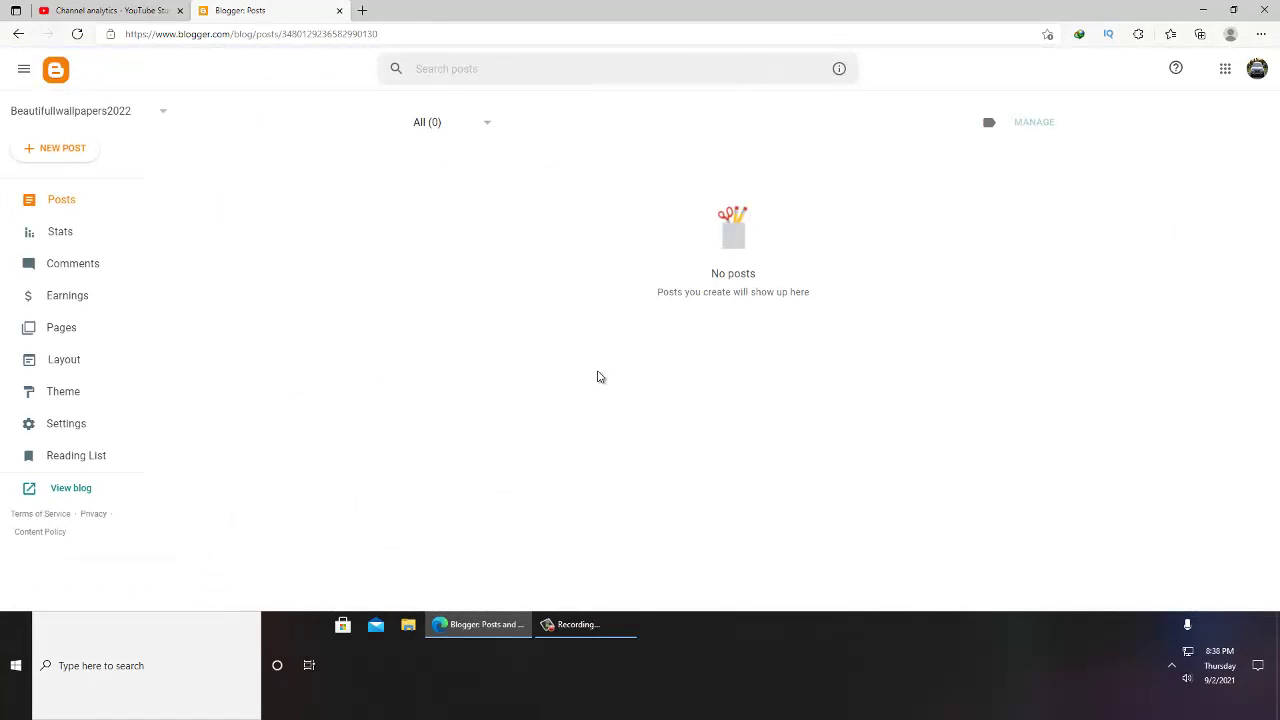
{"action": "left_click", "coordinate": [69, 116]}
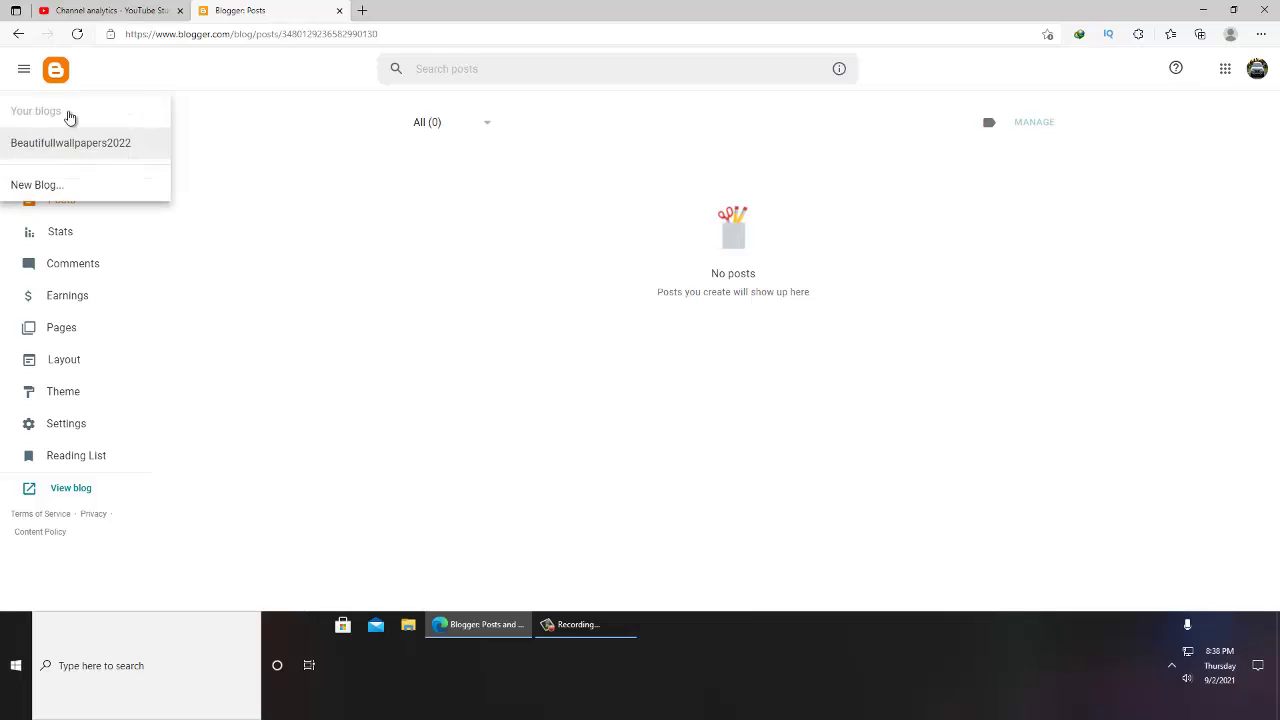
{"action": "left_click", "coordinate": [331, 234]}
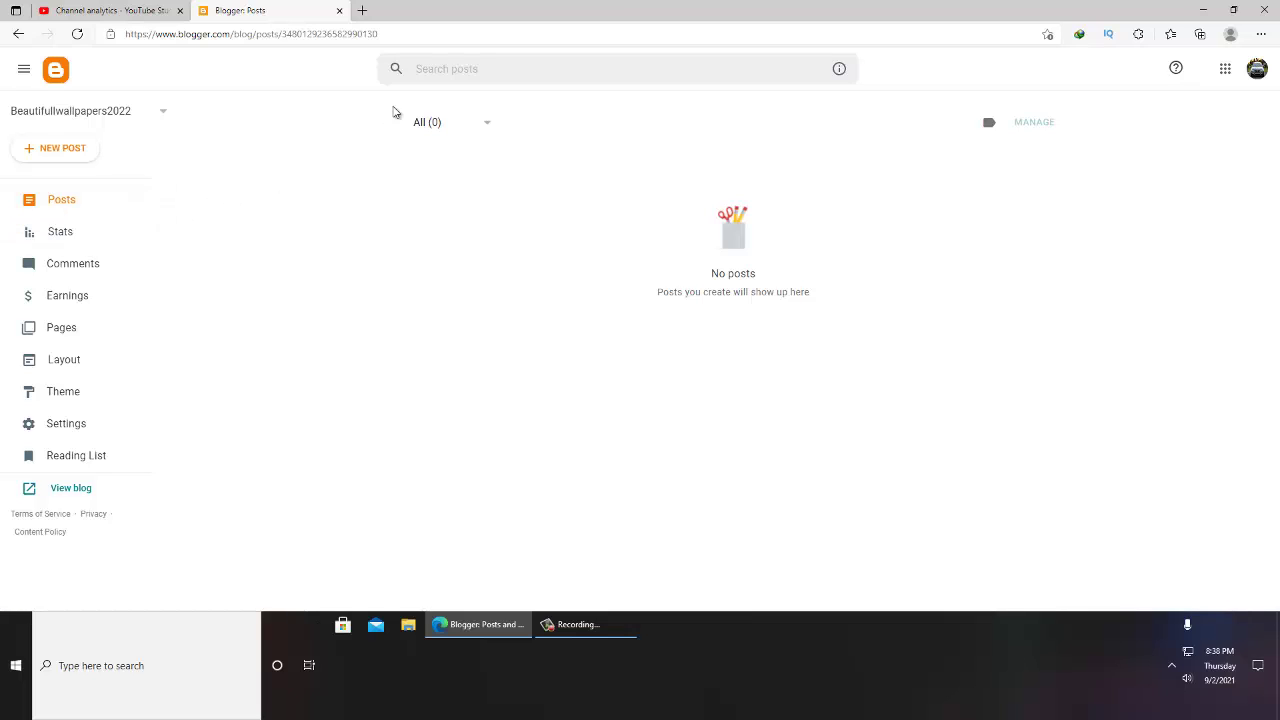
Open Google in a new browser tab and search for "beautiful wallpaper hd".
{"action": "left_click", "coordinate": [362, 10]}
{"action": "type", "text": "g"}
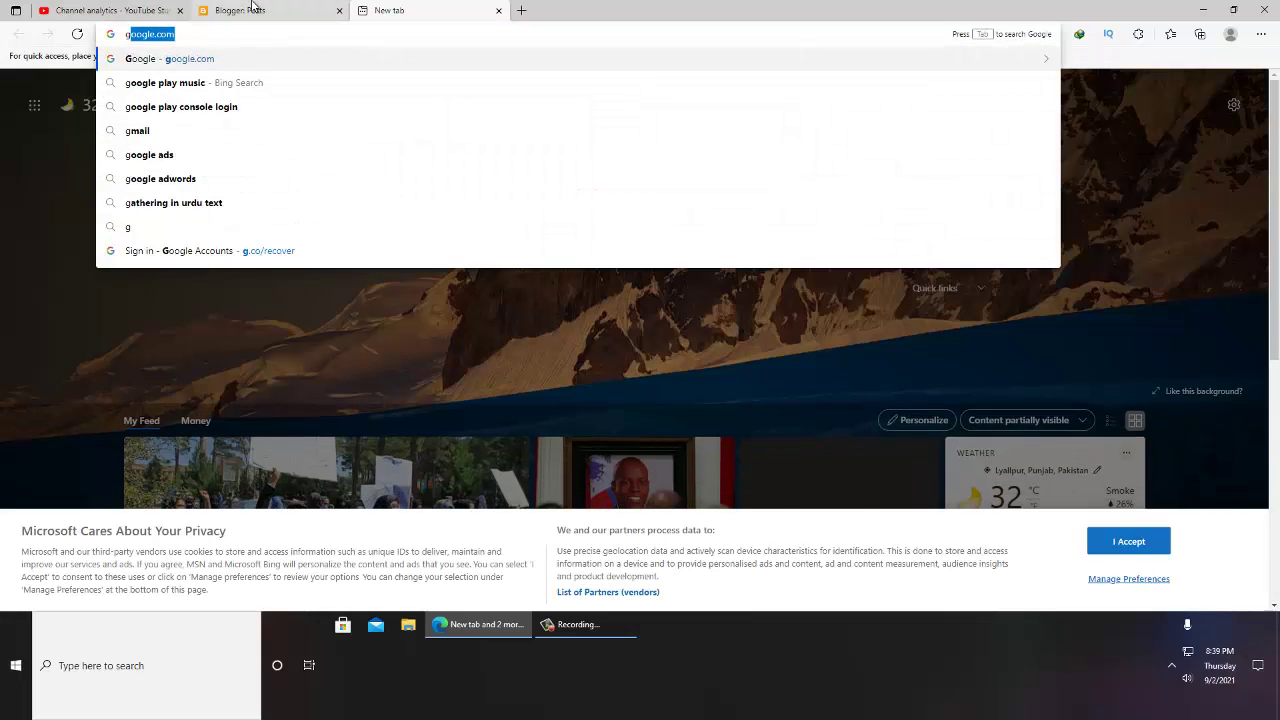
{"action": "key", "text": "Return"}
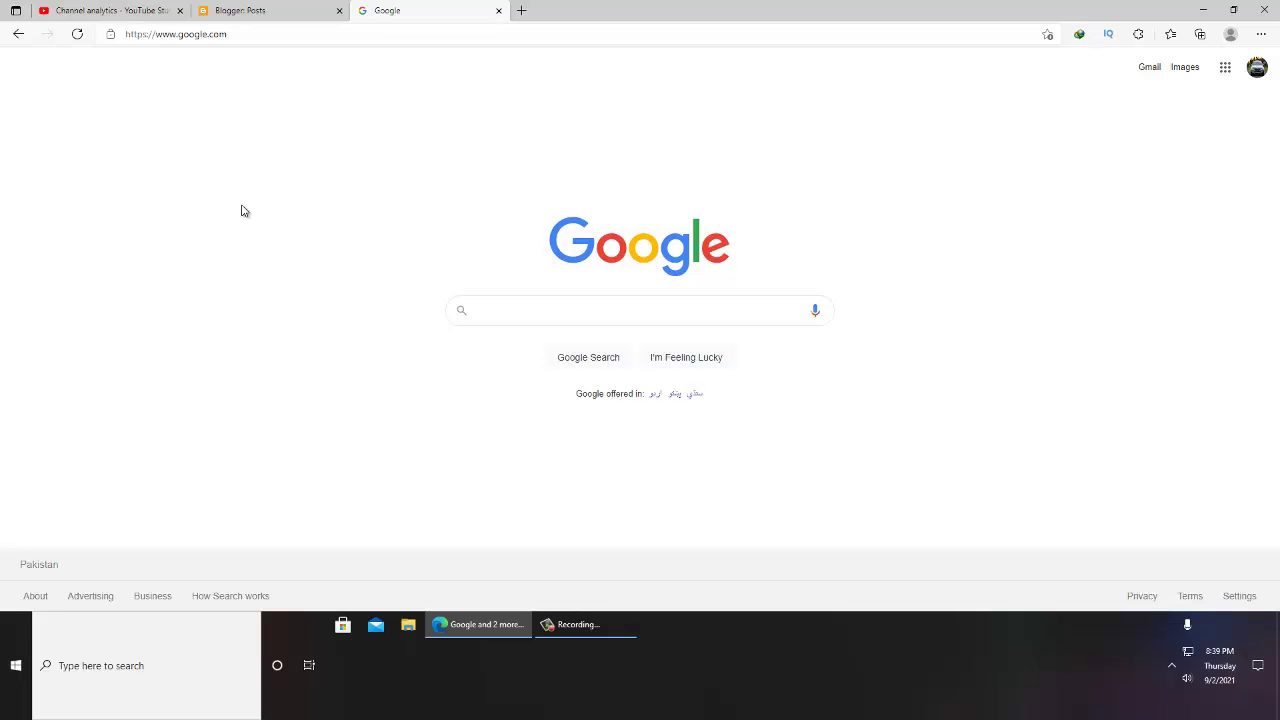
{"action": "type", "text": "b"}
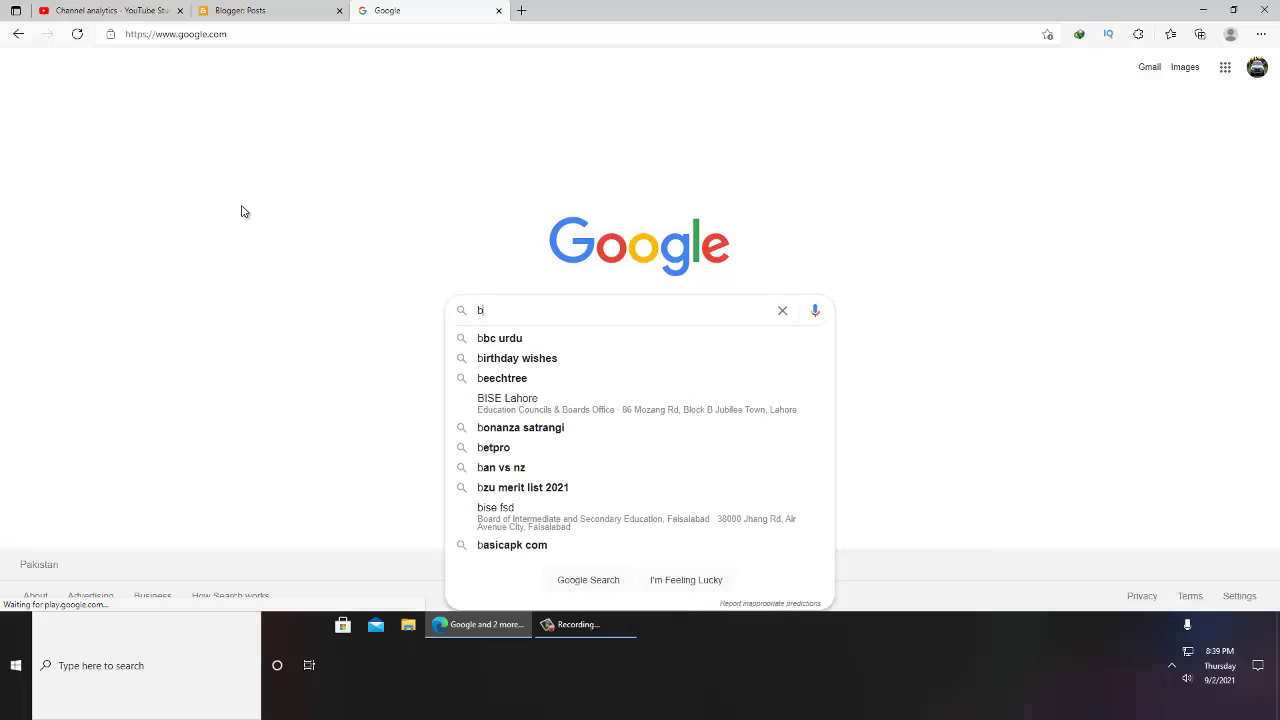
{"action": "type", "text": "eautifu"}
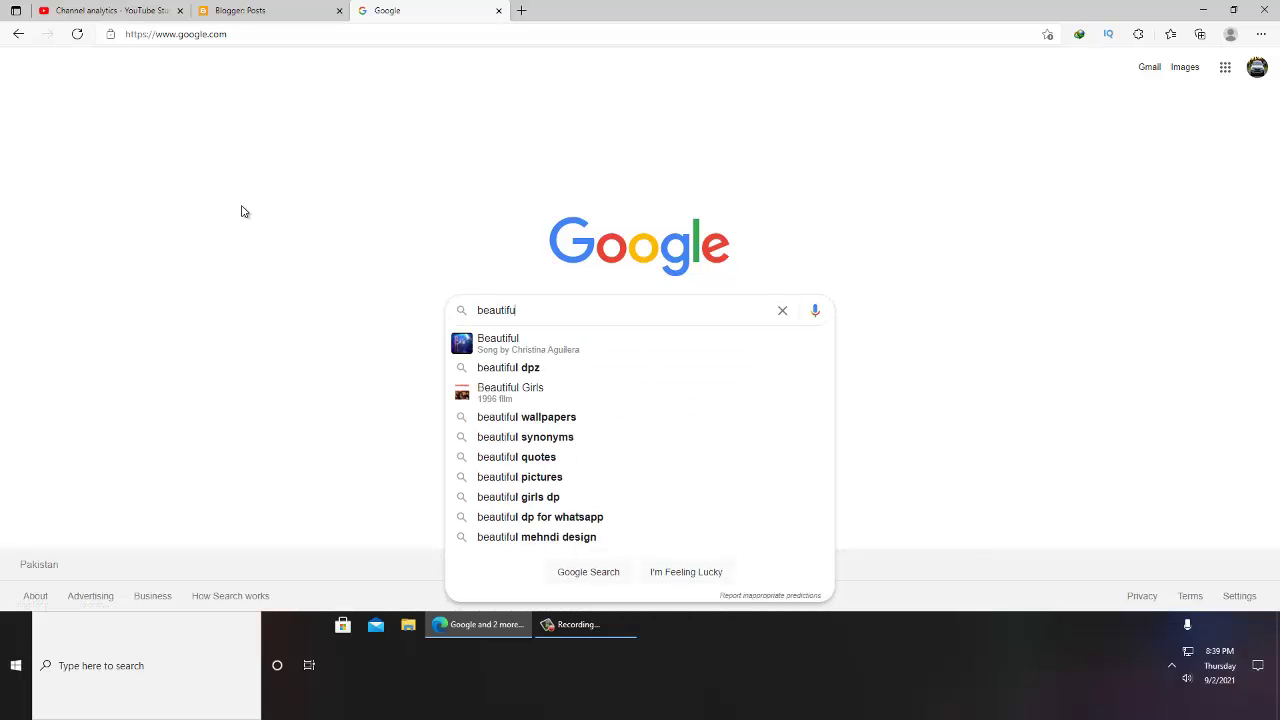
{"action": "type", "text": "ll wa"}
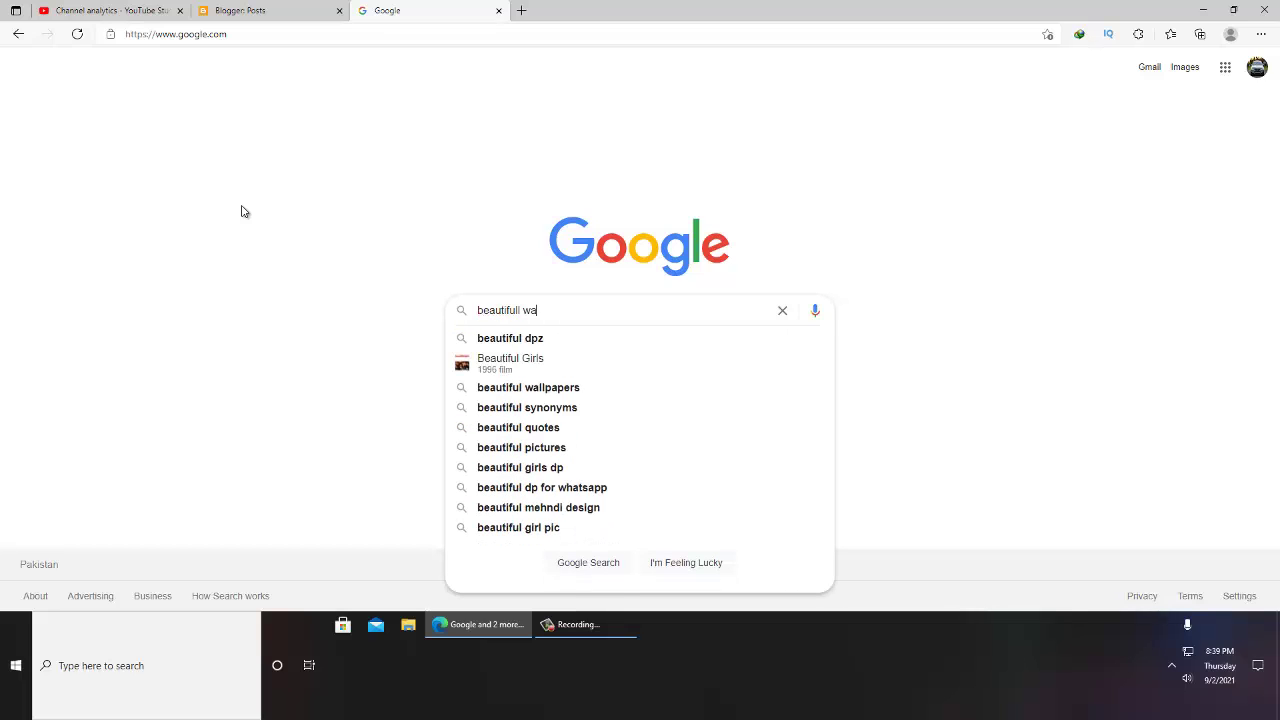
{"action": "type", "text": "llpe"}
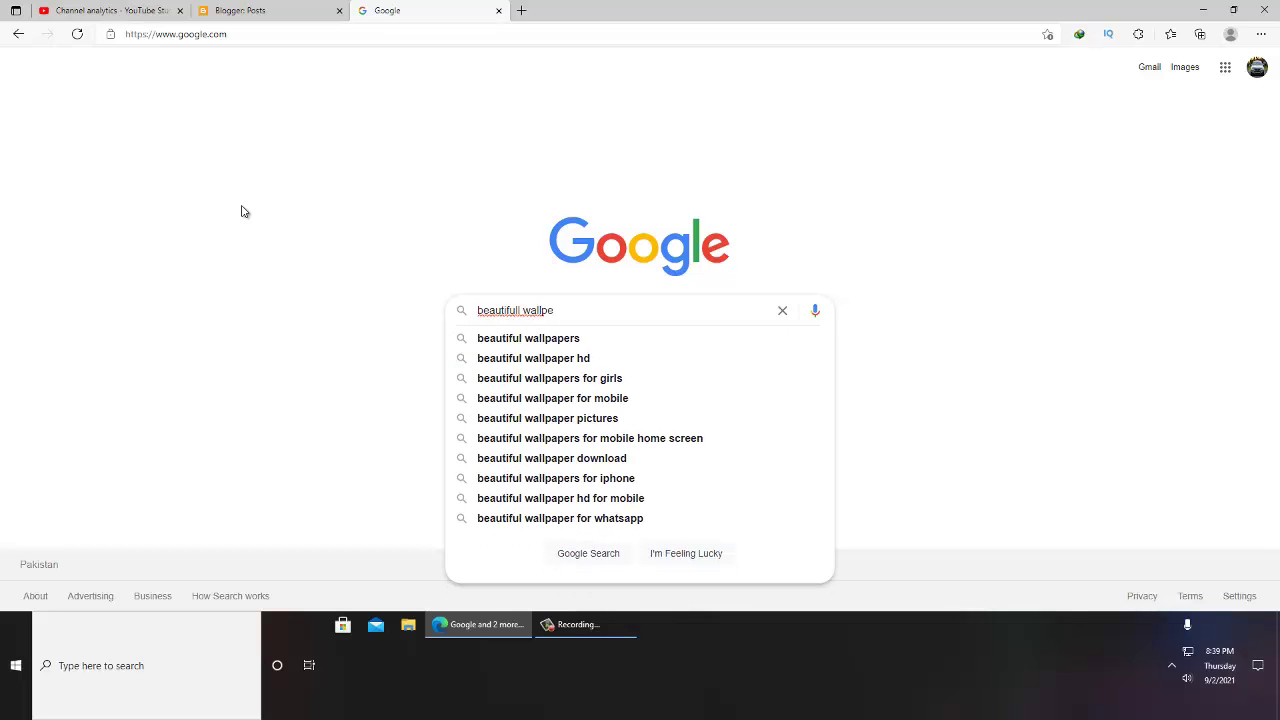
{"action": "key", "text": "Down"}
{"action": "key", "text": "Down"}
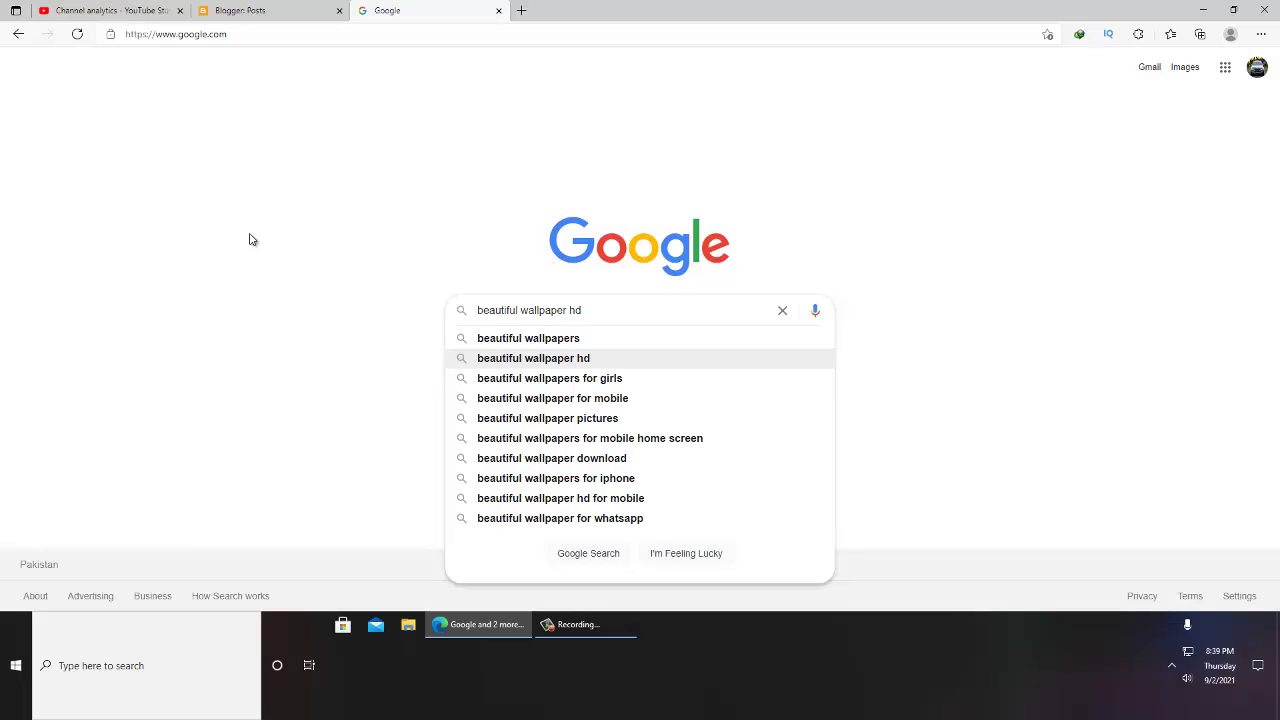
{"action": "key", "text": "Return"}
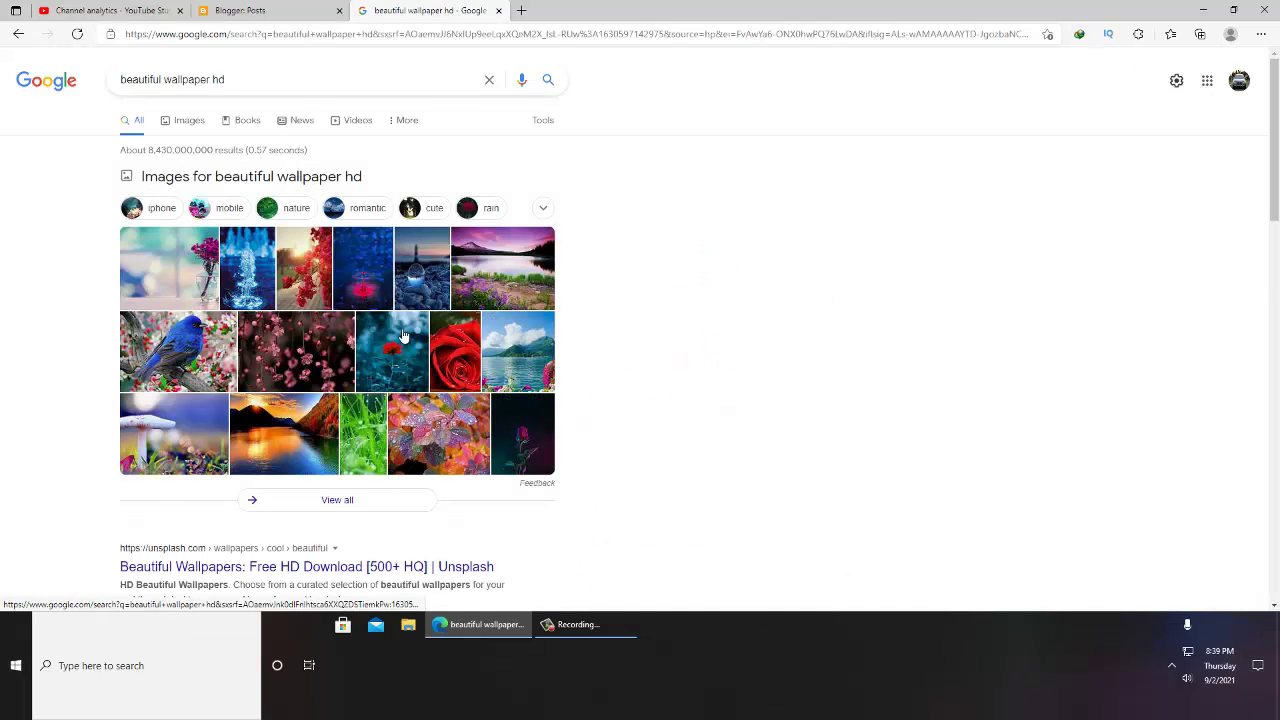
Open the Unsplash beautiful wallpapers result and view the first premium iStock image, the starry space background.
{"action": "scroll", "coordinate": [400, 338], "scroll_direction": "down", "scroll_amount": 3}
{"action": "left_click", "coordinate": [368, 316]}
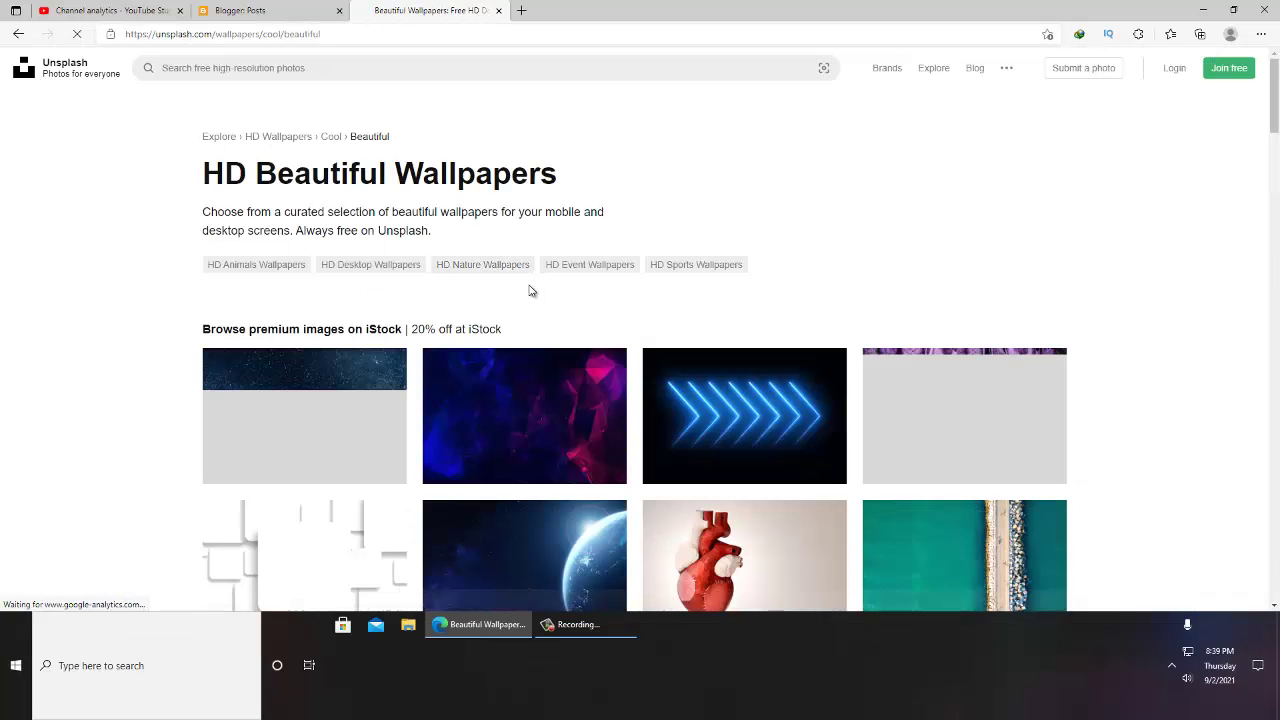
{"action": "scroll", "coordinate": [588, 278], "scroll_direction": "down", "scroll_amount": 2}
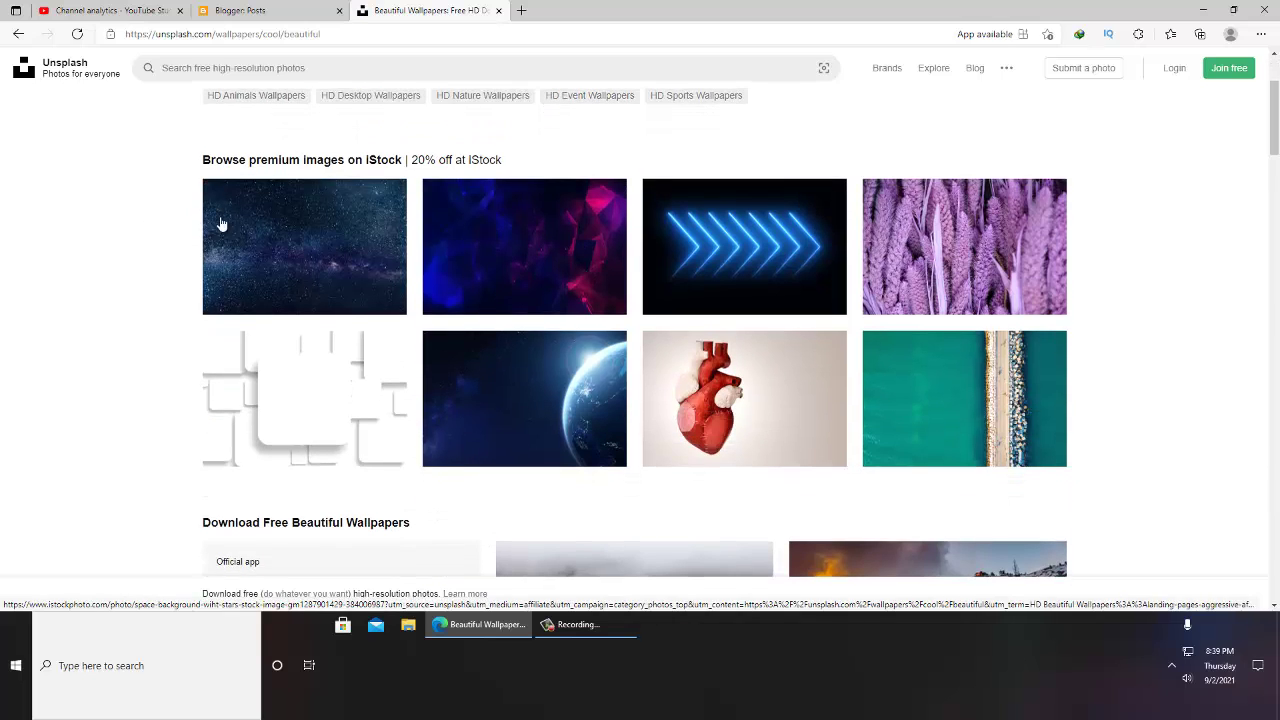
{"action": "left_click", "coordinate": [280, 226]}
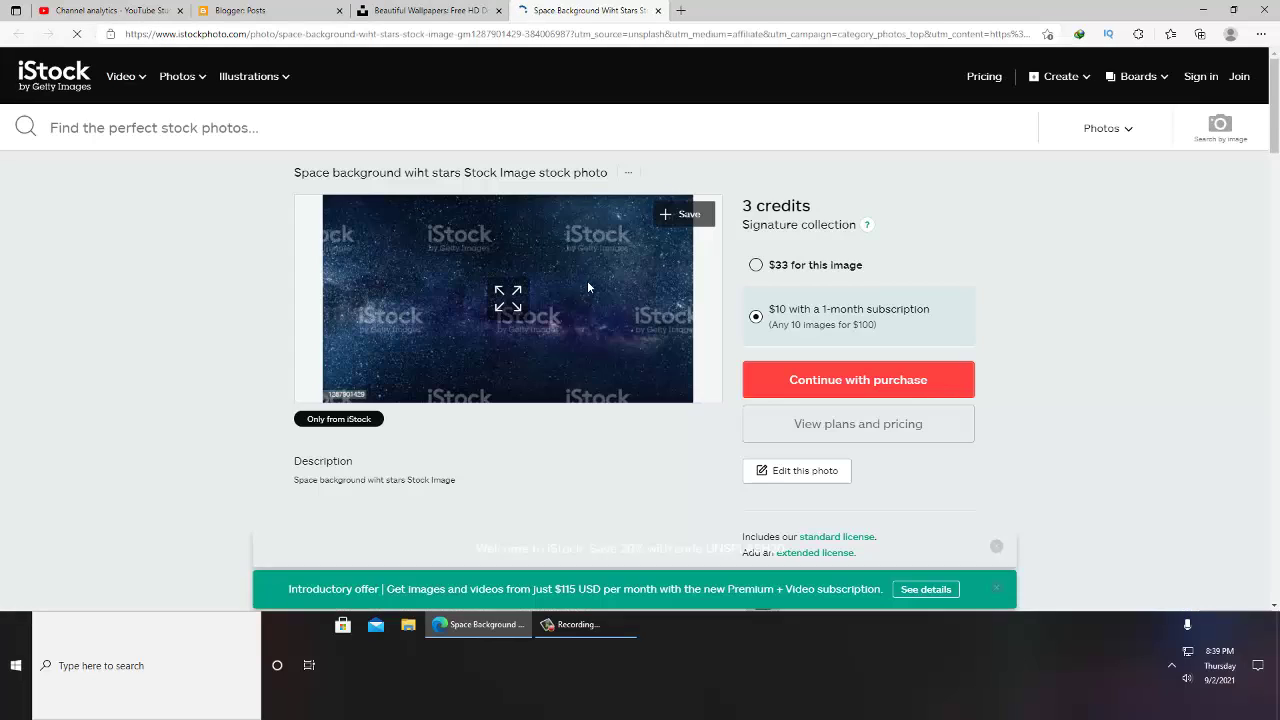
Close the starry space image page and view the patched heart image from the Unsplash beautiful wallpapers collection.
{"action": "left_click", "coordinate": [658, 10]}
{"action": "scroll", "coordinate": [617, 308], "scroll_direction": "down", "scroll_amount": 3}
{"action": "scroll", "coordinate": [640, 308], "scroll_direction": "up", "scroll_amount": 2}
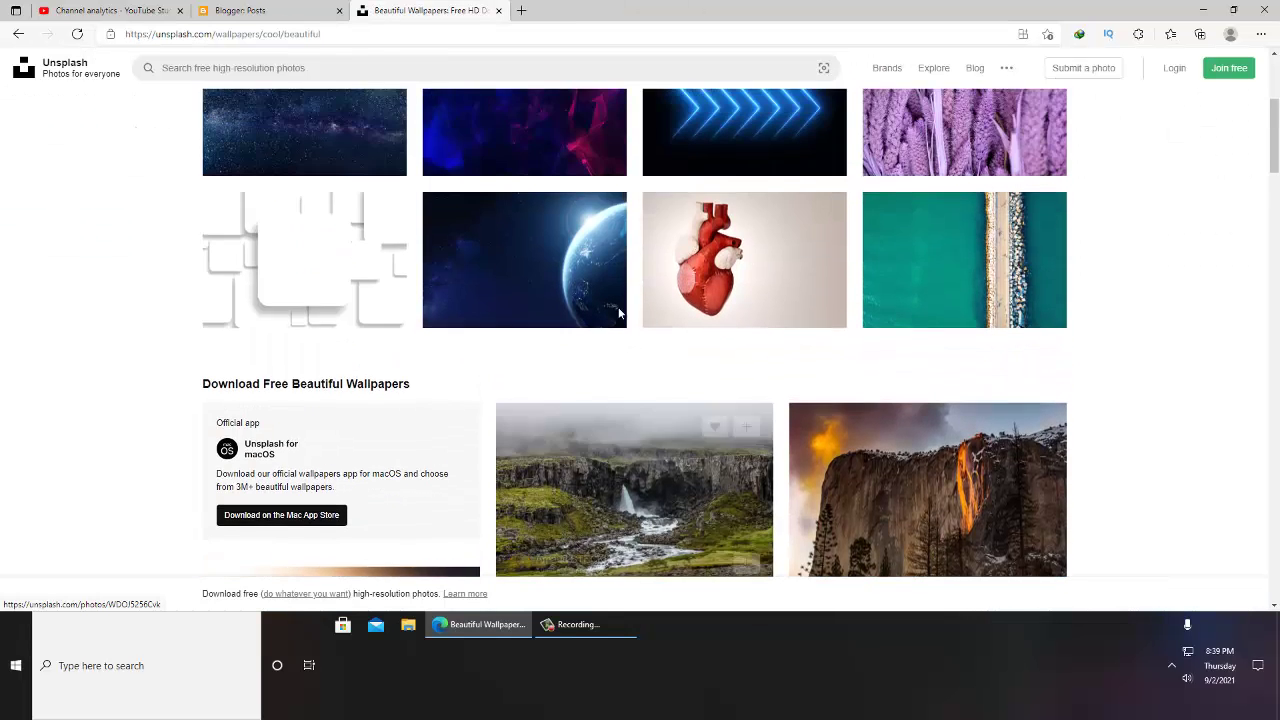
{"action": "left_click", "coordinate": [714, 308]}
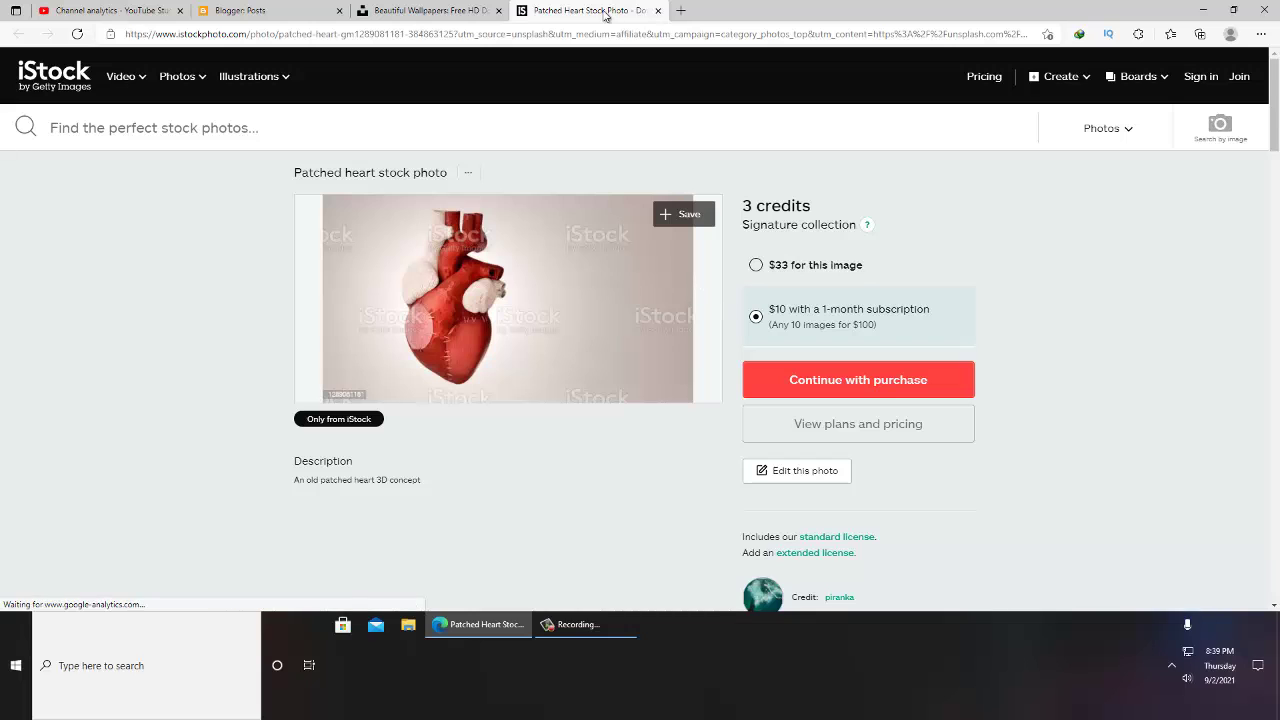
Leave the iStock and Unsplash pages for the Google results and show the image results for "beautiful wallpaper hd".
{"action": "left_click", "coordinate": [658, 10]}
{"action": "left_click", "coordinate": [18, 33]}
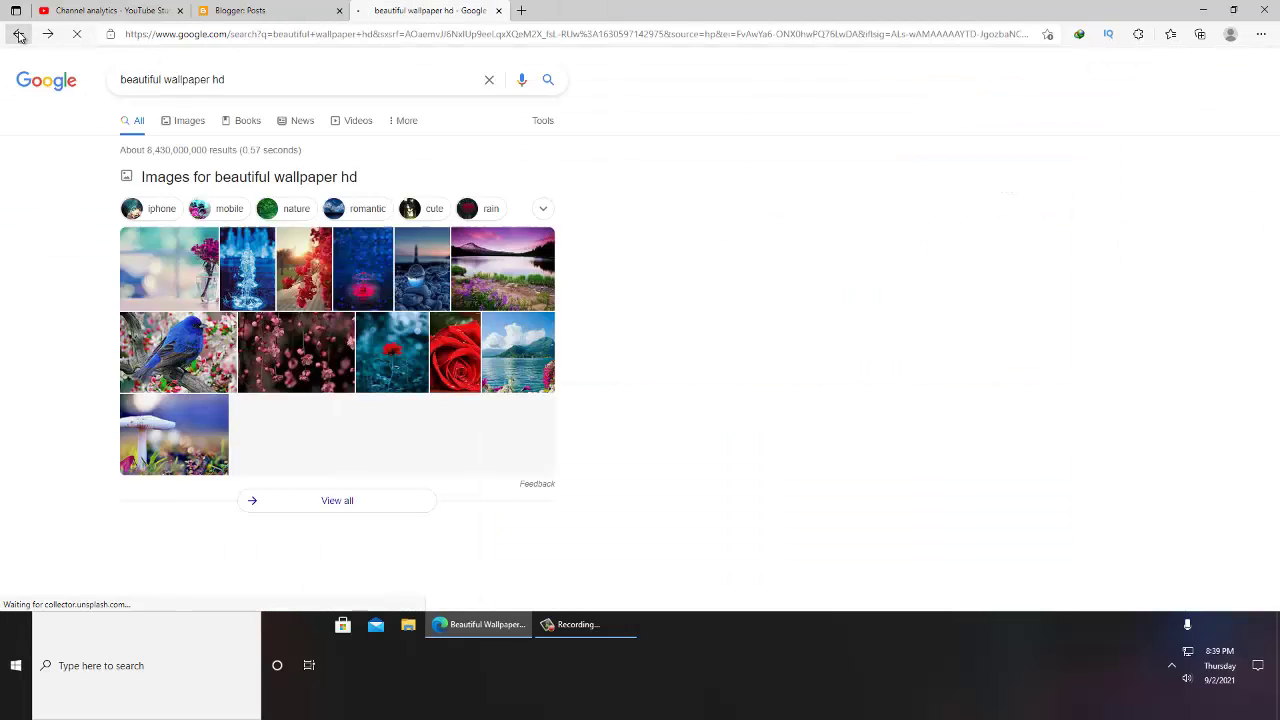
{"action": "scroll", "coordinate": [403, 291], "scroll_direction": "down", "scroll_amount": 3}
{"action": "scroll", "coordinate": [674, 340], "scroll_direction": "up", "scroll_amount": 3}
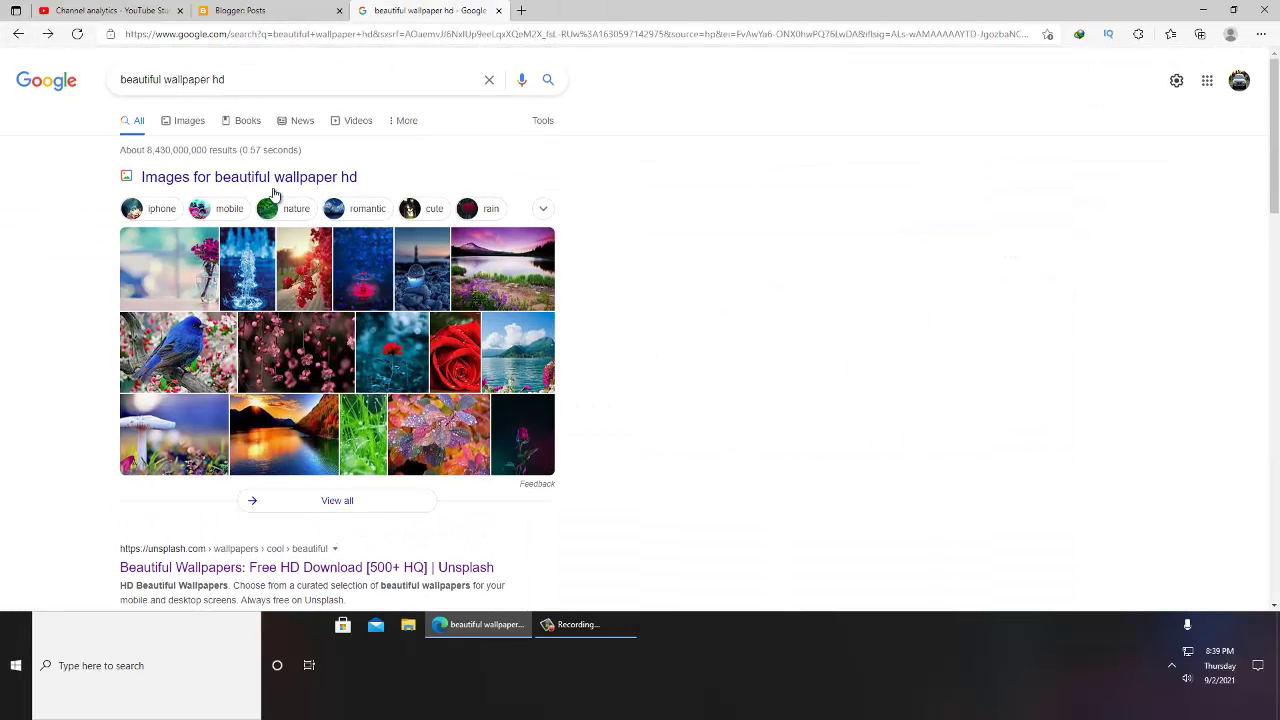
{"action": "left_click", "coordinate": [189, 124]}
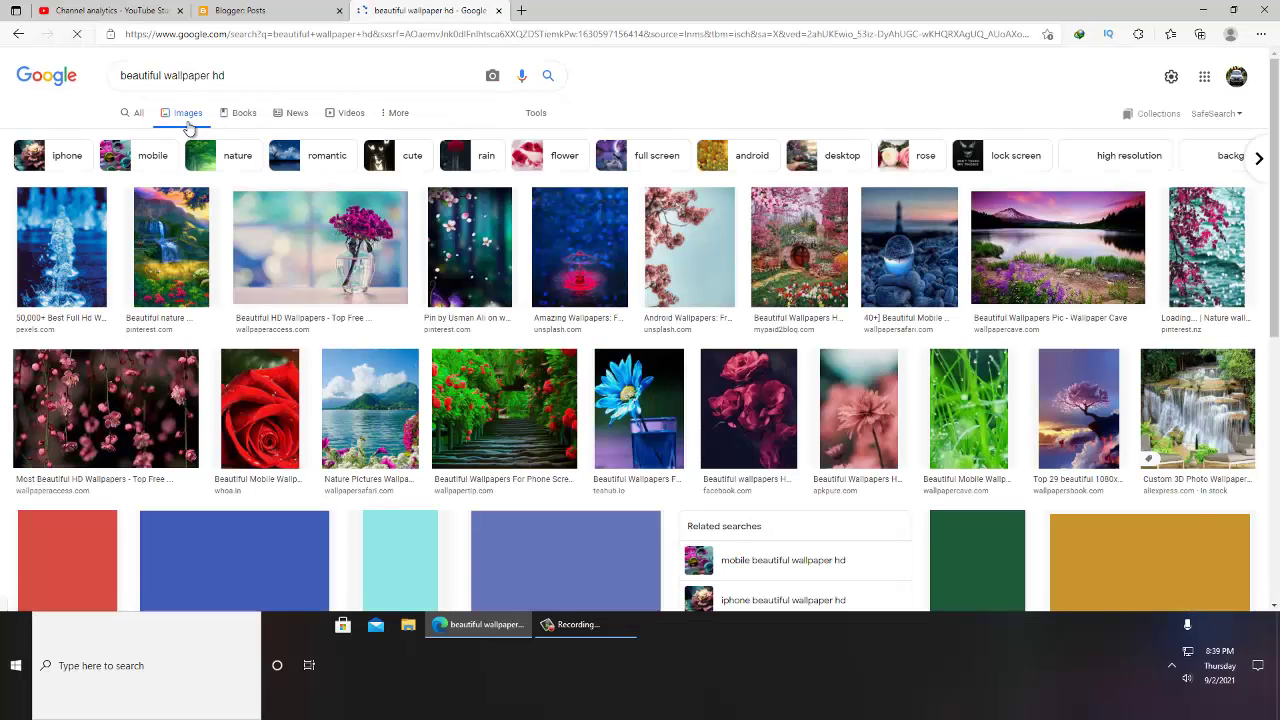
Show the image search filters and view the Size and Usage Rights options.
{"action": "left_click", "coordinate": [538, 113]}
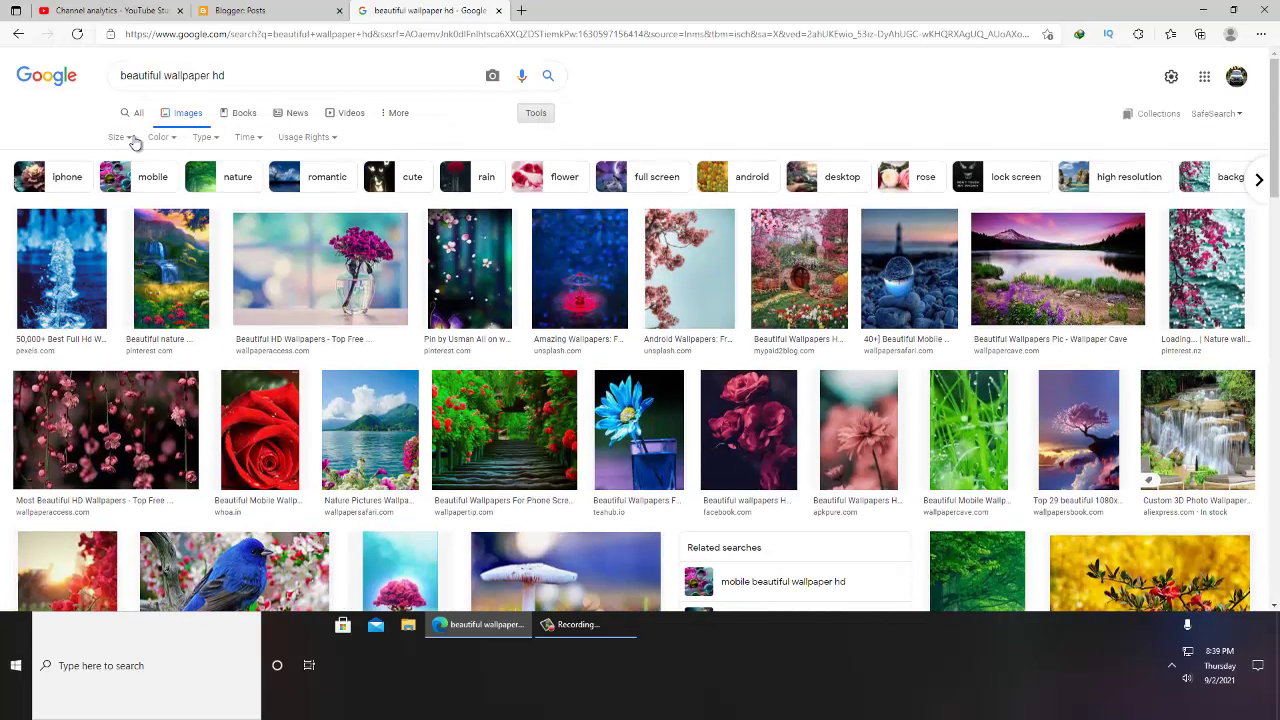
{"action": "left_click", "coordinate": [128, 138]}
{"action": "left_click", "coordinate": [336, 140]}
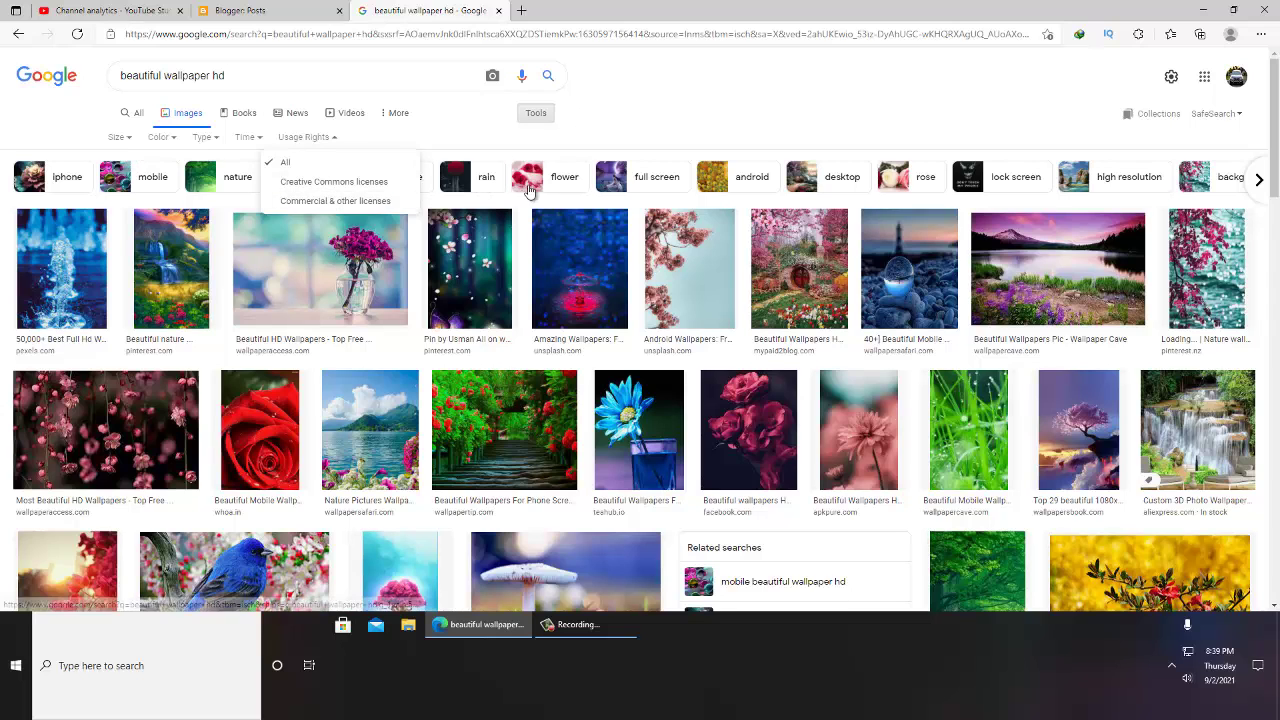
Visit the mypaid2blog.com page of the pink blossom garden wallpaper and open its full-size image in a new tab.
{"action": "left_click", "coordinate": [789, 257]}
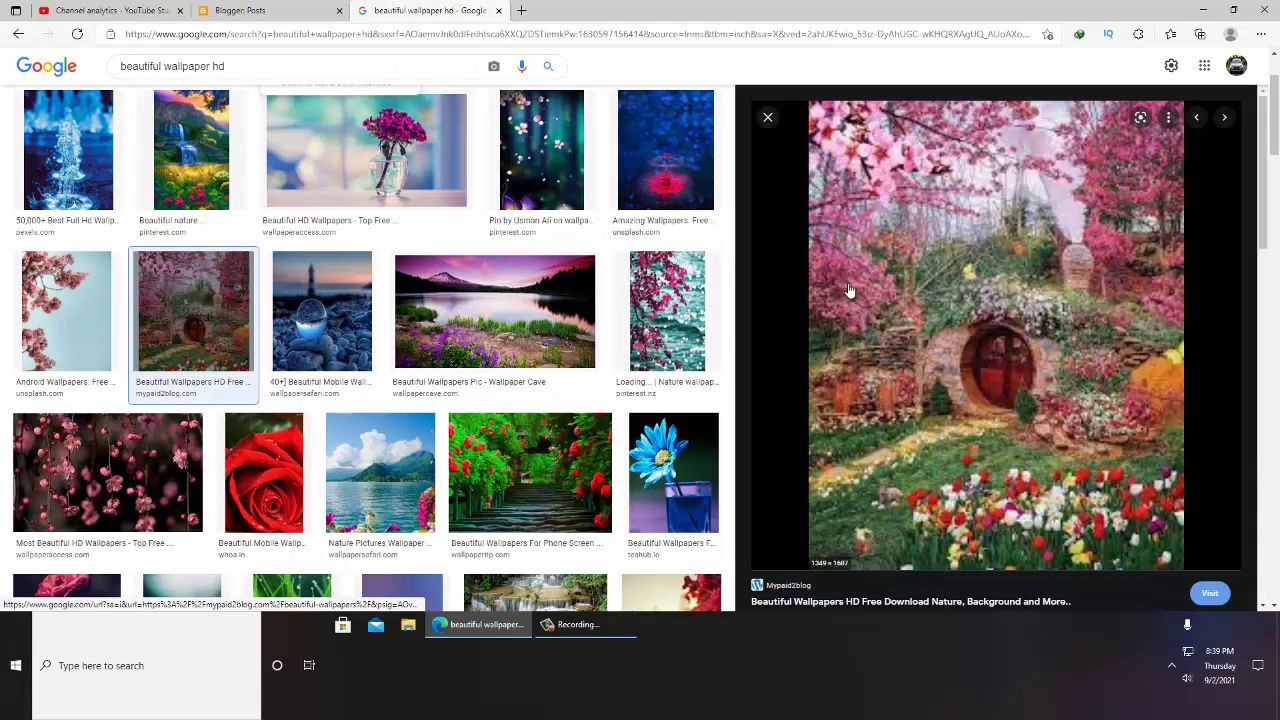
{"action": "left_click", "coordinate": [903, 277]}
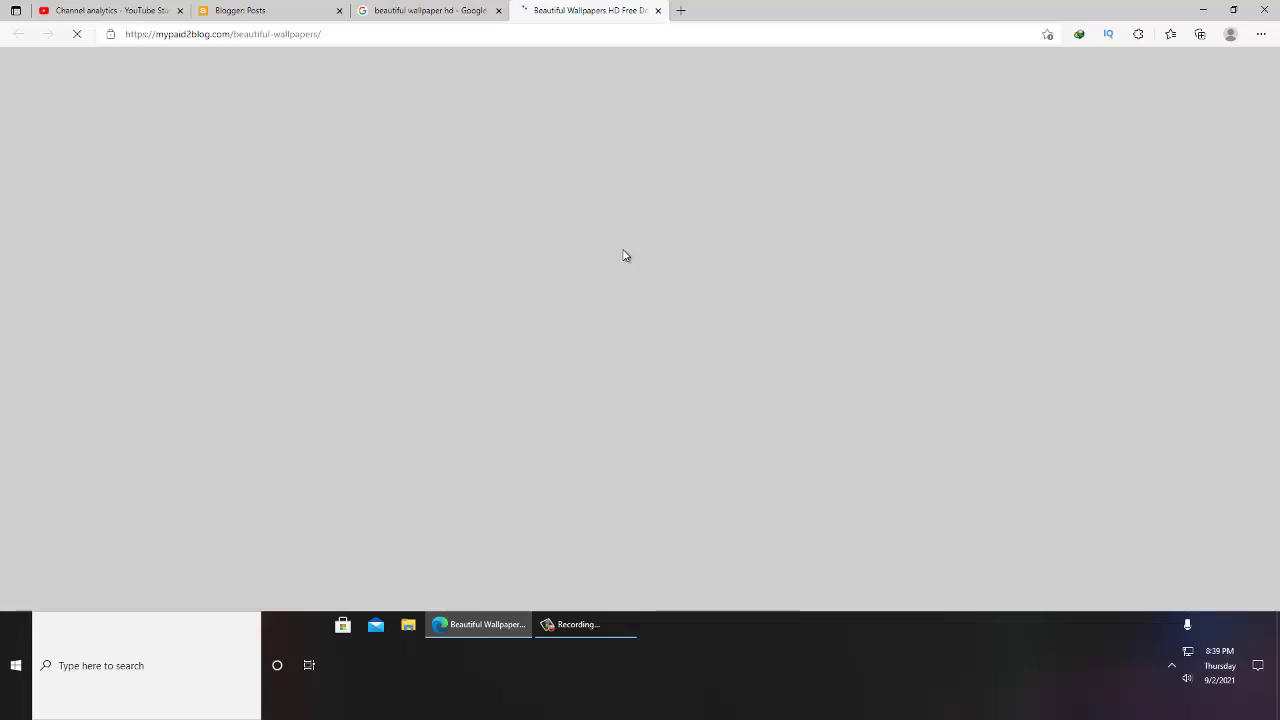
{"action": "scroll", "coordinate": [624, 256], "scroll_direction": "down", "scroll_amount": 5}
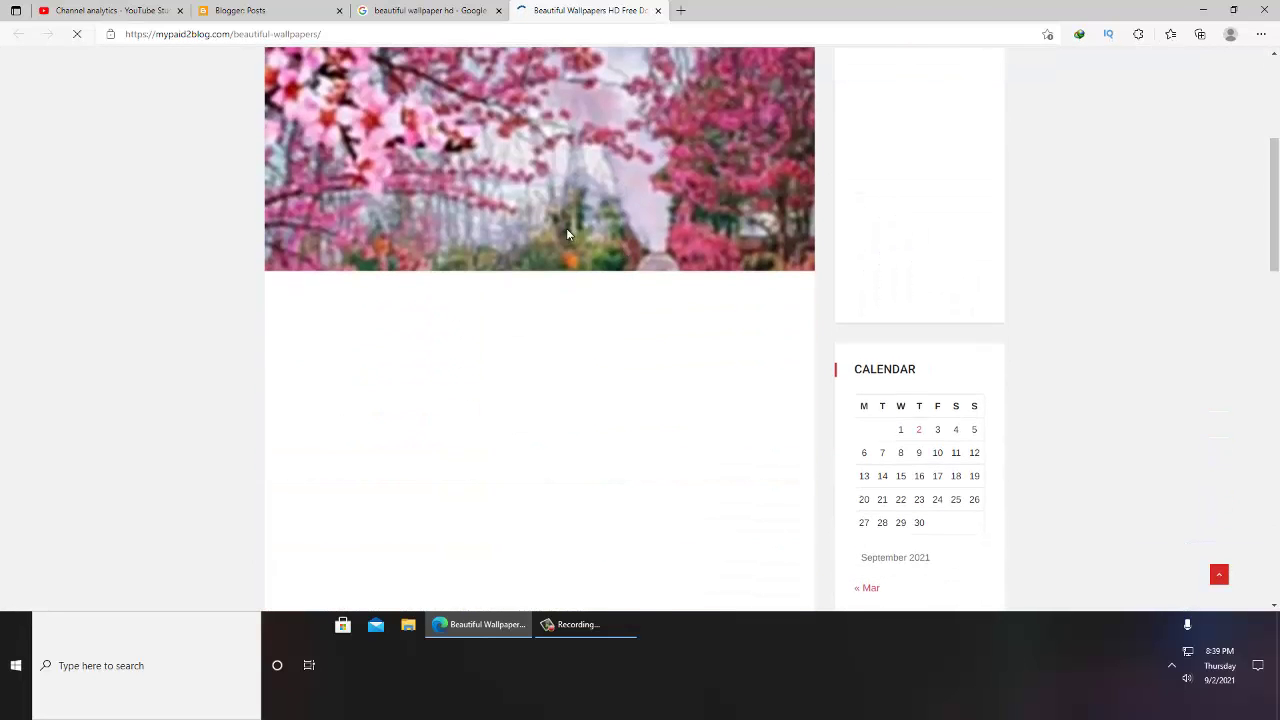
{"action": "right_click", "coordinate": [492, 232]}
{"action": "left_click", "coordinate": [560, 243]}
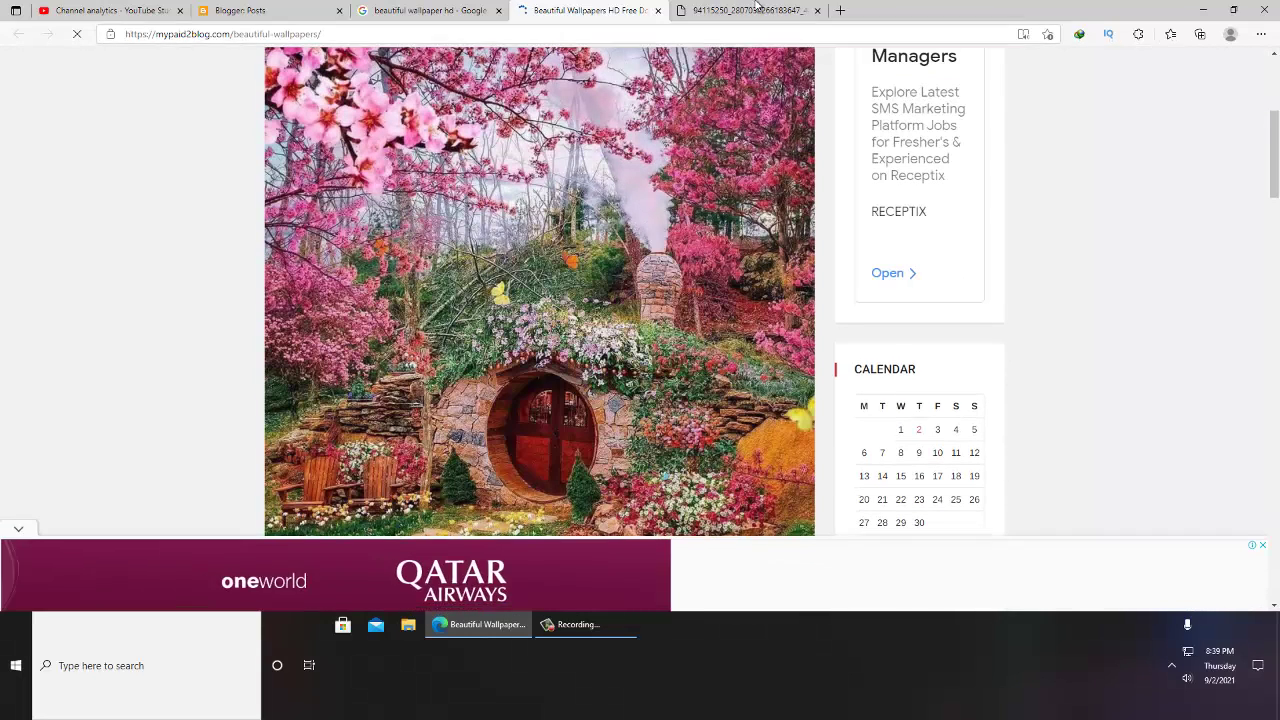
{"action": "left_click", "coordinate": [745, 12]}
Save the full-size garden image as a JPEG in the Downloads folder and open the downloaded file.
{"action": "right_click", "coordinate": [597, 208]}
{"action": "left_click", "coordinate": [647, 243]}
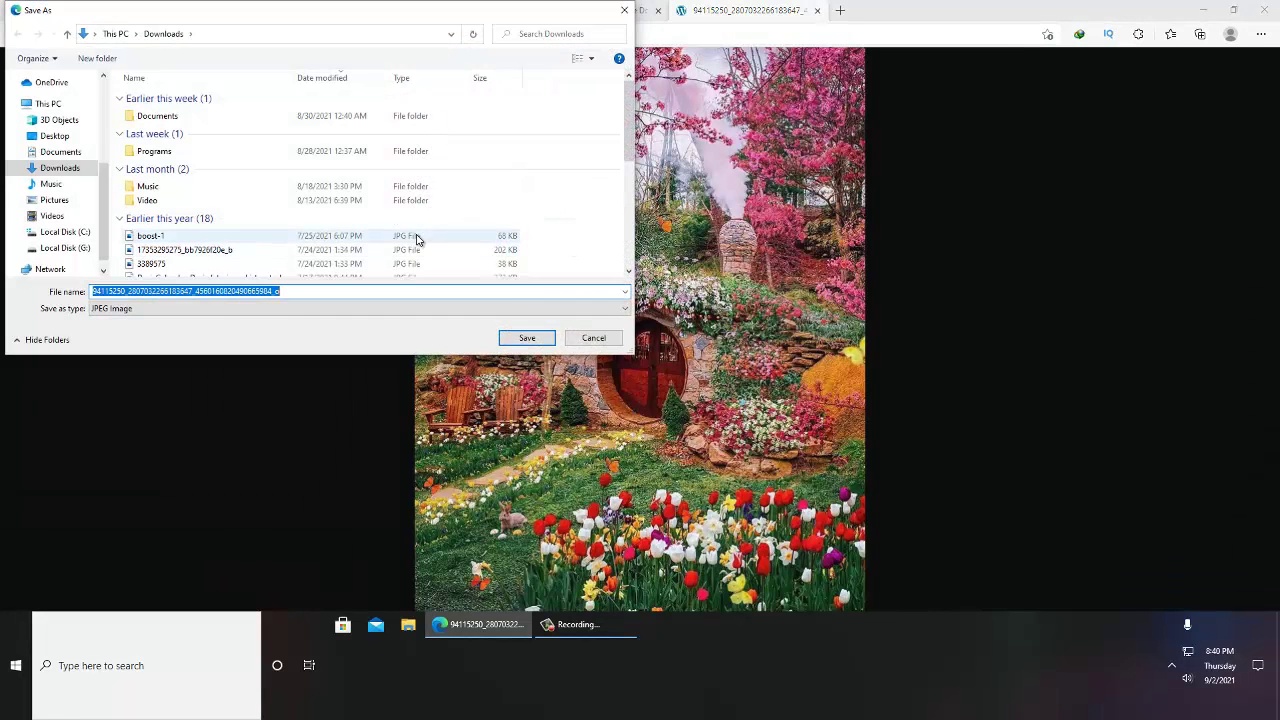
{"action": "left_click", "coordinate": [527, 338]}
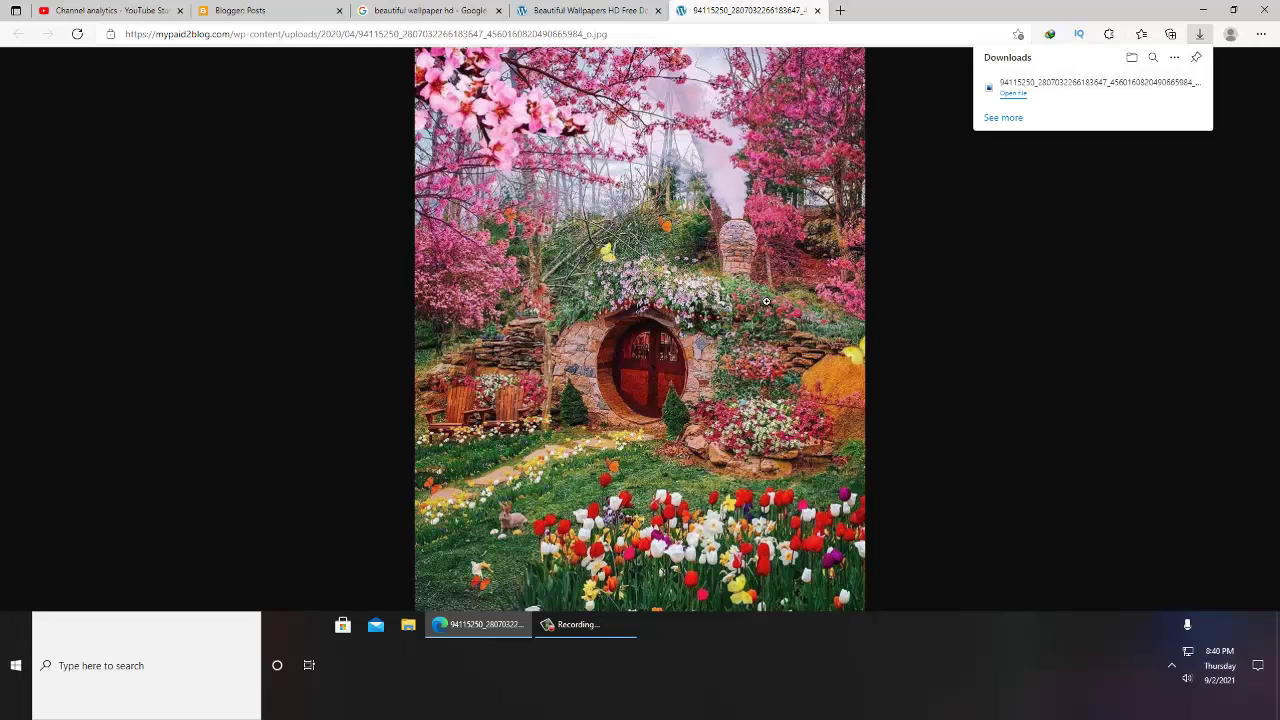
{"action": "left_click", "coordinate": [1013, 93]}
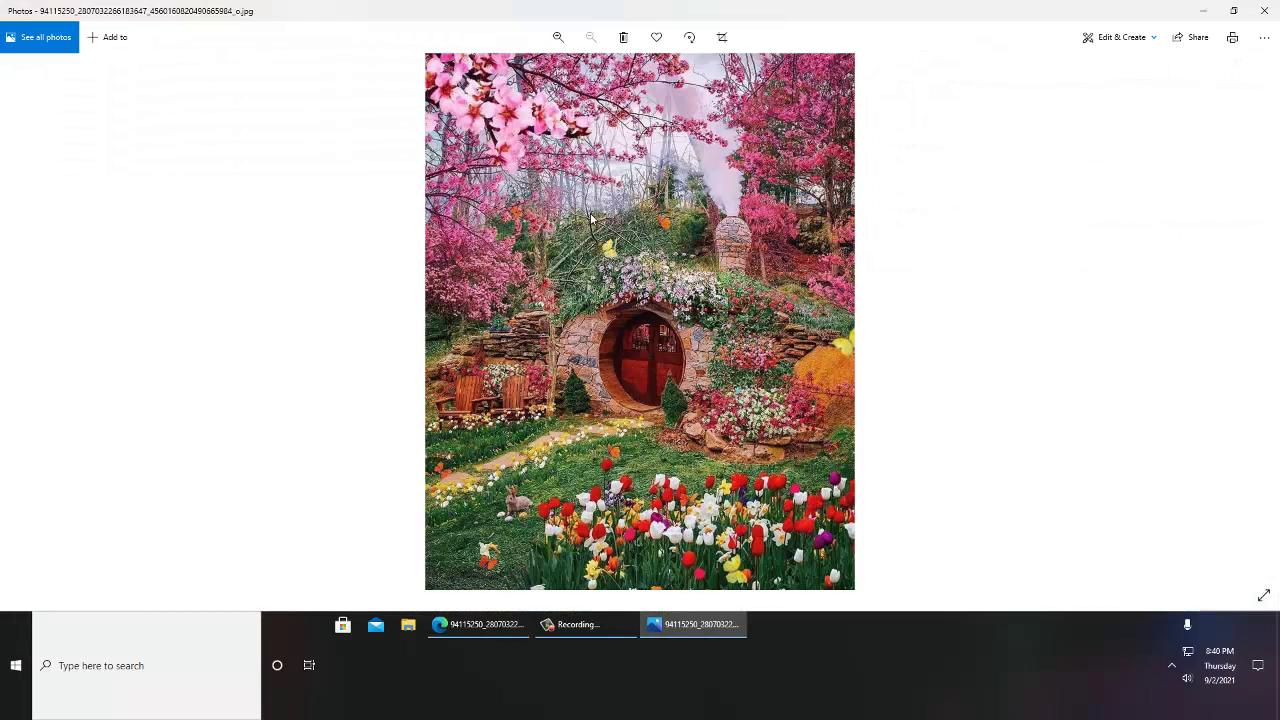
Open the Windows search.
{"action": "left_click", "coordinate": [89, 665]}
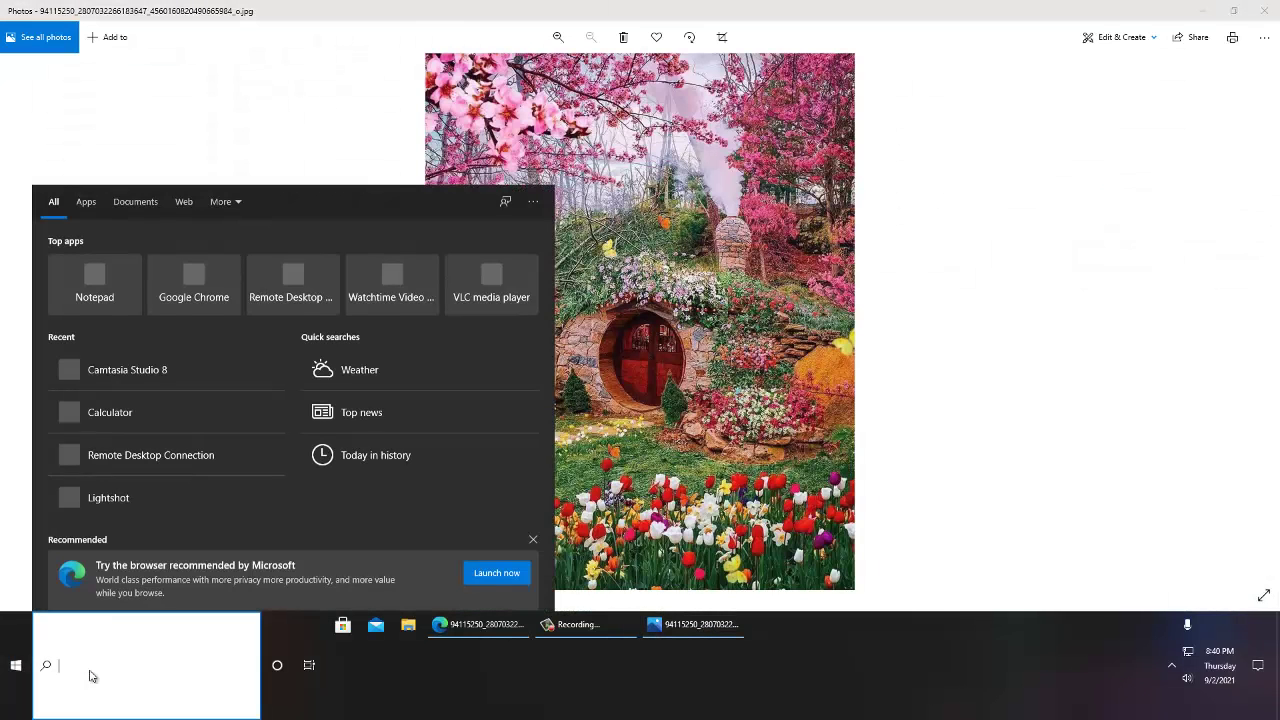